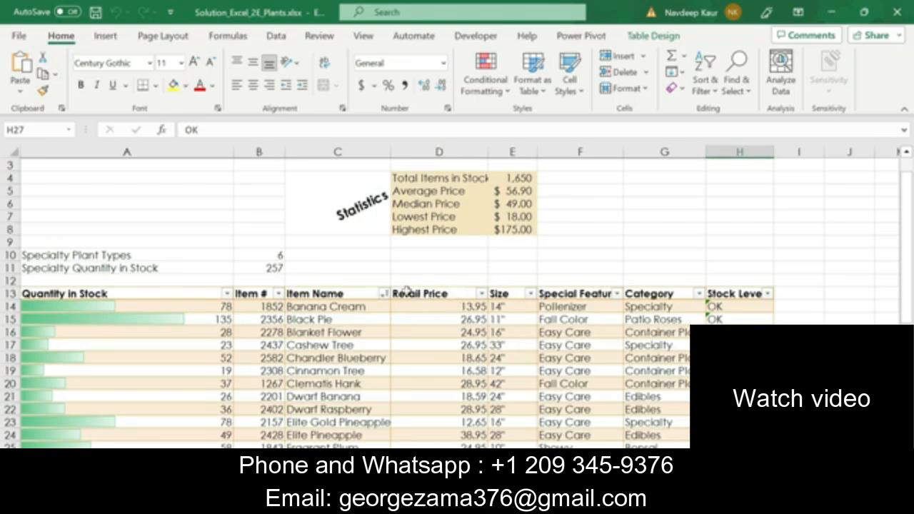
Switch to the Word instructions document and remove the green highlight from the step 2 instruction
{"action": "key", "text": "alt+Tab"}
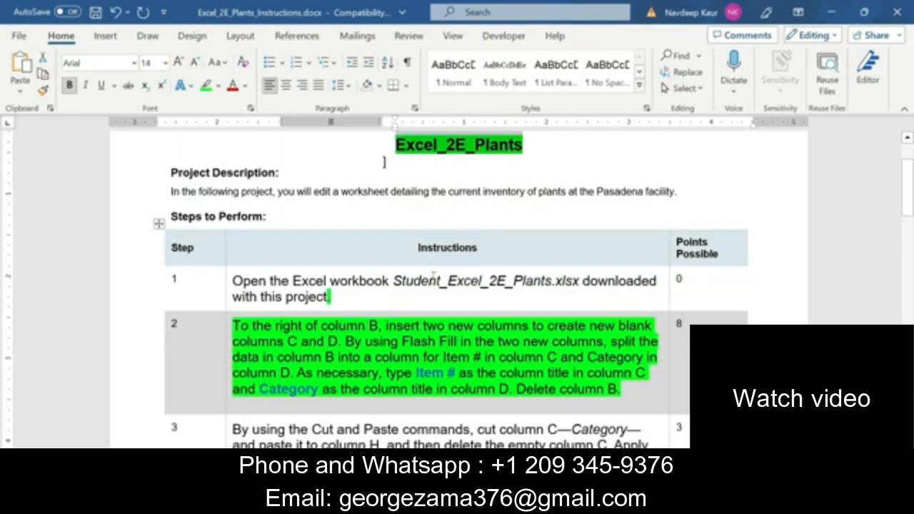
{"action": "mouse_move", "coordinate": [621, 393]}
{"action": "left_mouse_down"}
{"action": "mouse_move", "coordinate": [308, 326]}
{"action": "mouse_move", "coordinate": [233, 326]}
{"action": "left_mouse_up"}
{"action": "left_click", "coordinate": [300, 301]}
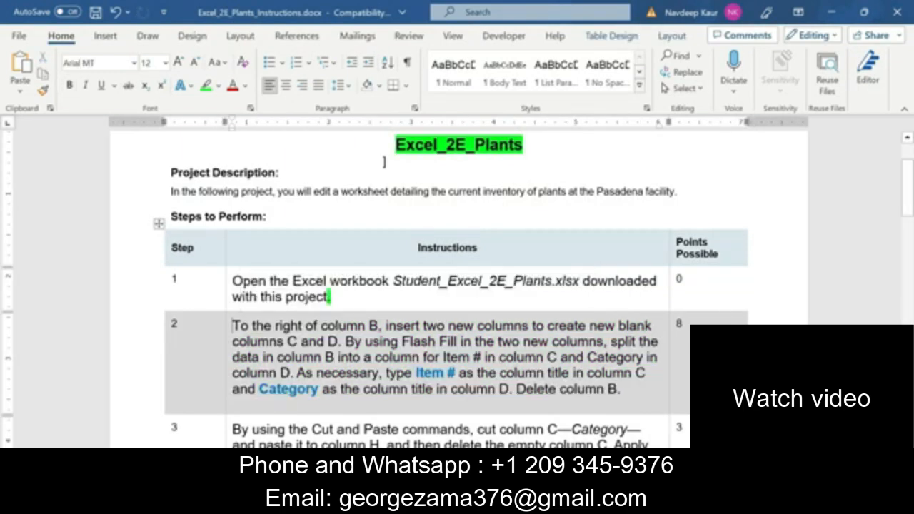
Look at the student plants workbook in Excel, return to the Word instructions and read the project description
{"action": "left_click", "coordinate": [550, 502]}
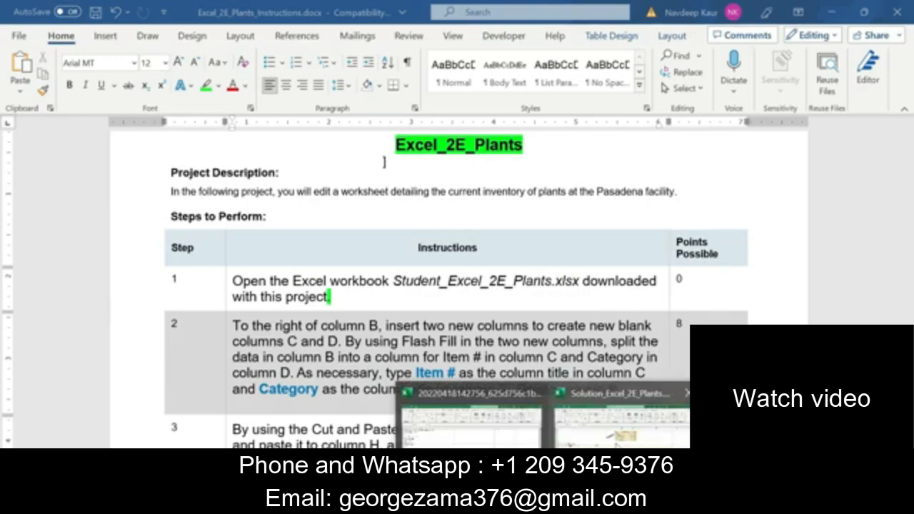
{"action": "key", "text": "alt+Tab"}
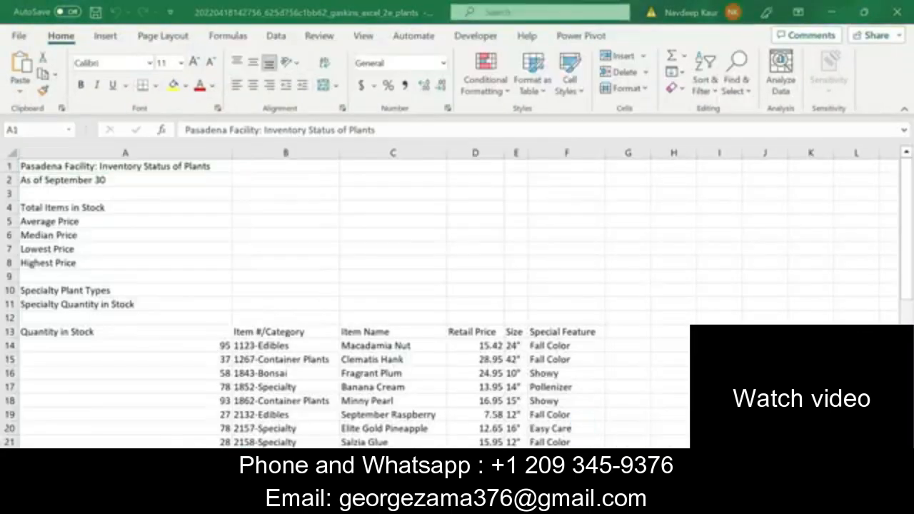
{"action": "key", "text": "alt+Tab"}
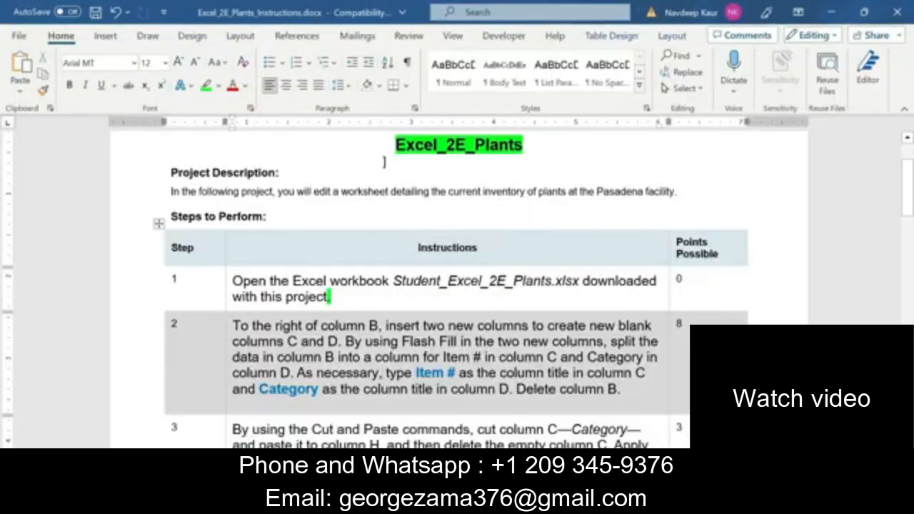
{"action": "left_click", "coordinate": [385, 162]}
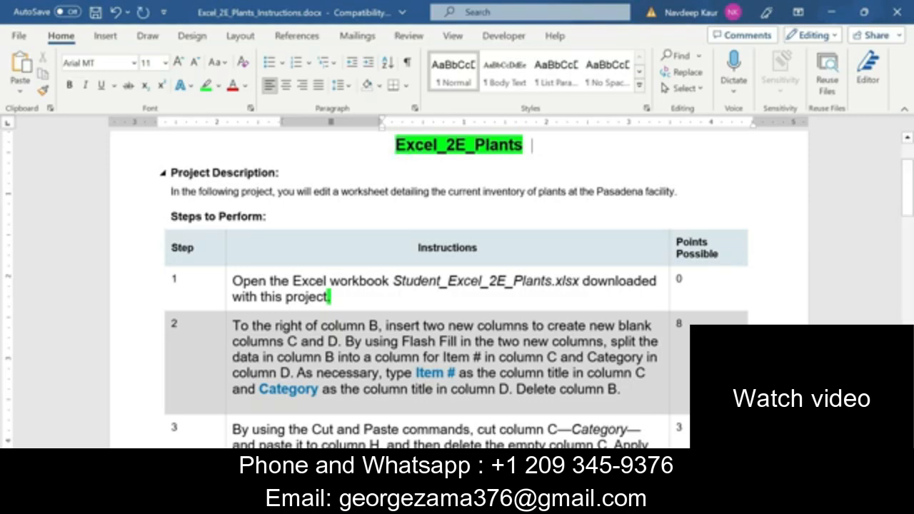
{"action": "left_click_drag", "start_coordinate": [172, 172], "coordinate": [675, 192]}
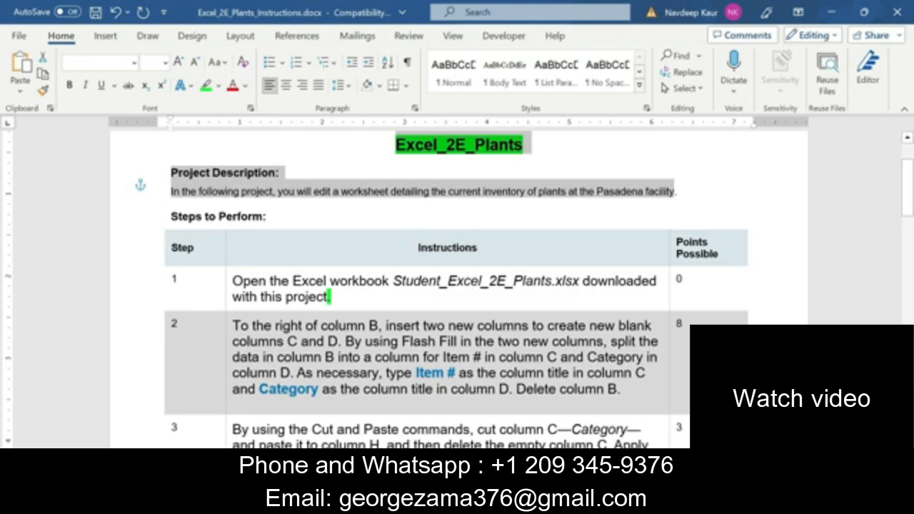
{"action": "left_click", "coordinate": [353, 202]}
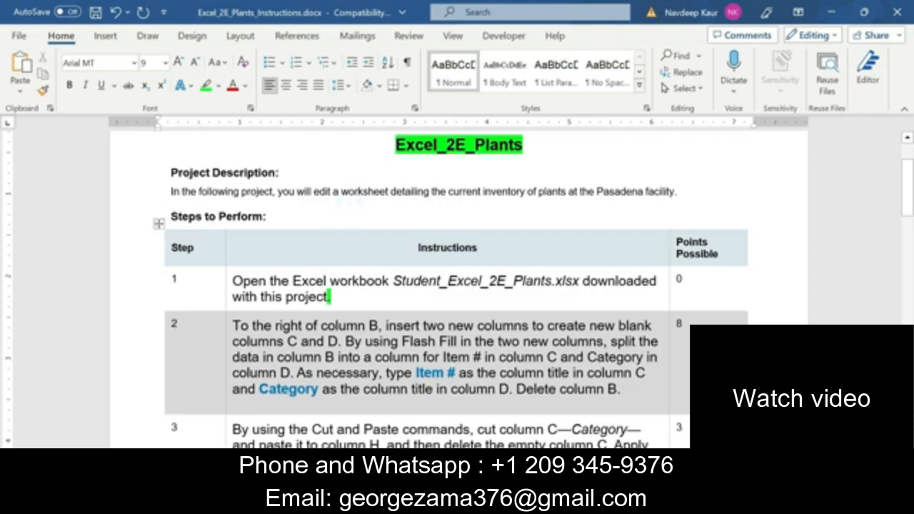
Highlight the step 1 instruction in green and check the student plants workbook in Excel that it refers to
{"action": "triple_click", "coordinate": [323, 293]}
{"action": "left_click", "coordinate": [291, 322]}
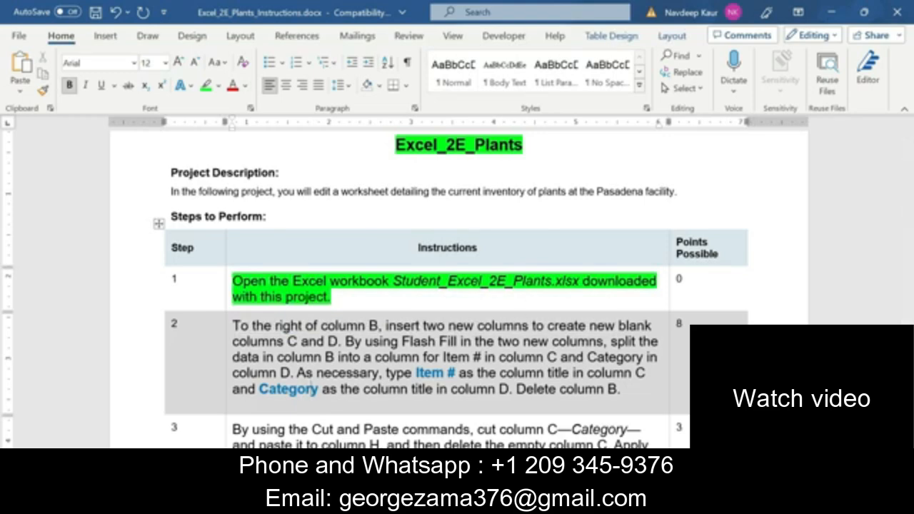
{"action": "key", "text": "alt+Tab"}
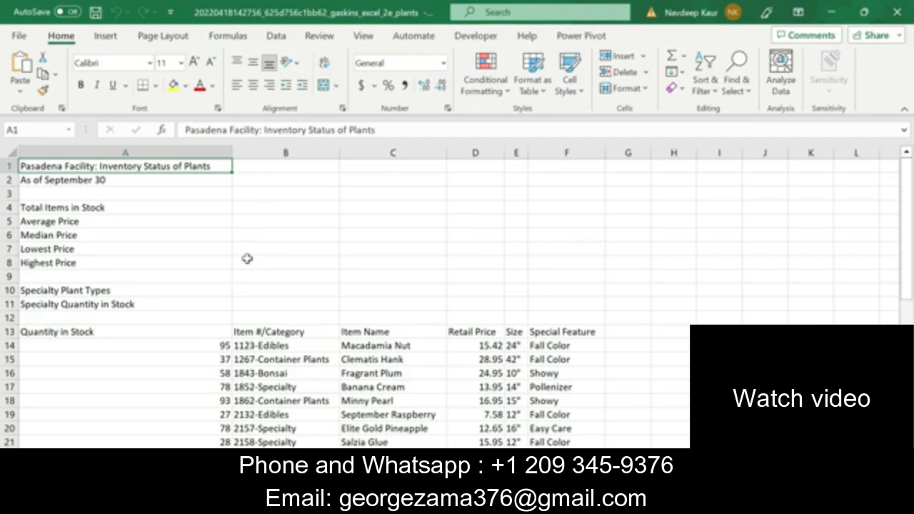
{"action": "left_click", "coordinate": [275, 302]}
{"action": "left_click", "coordinate": [543, 502]}
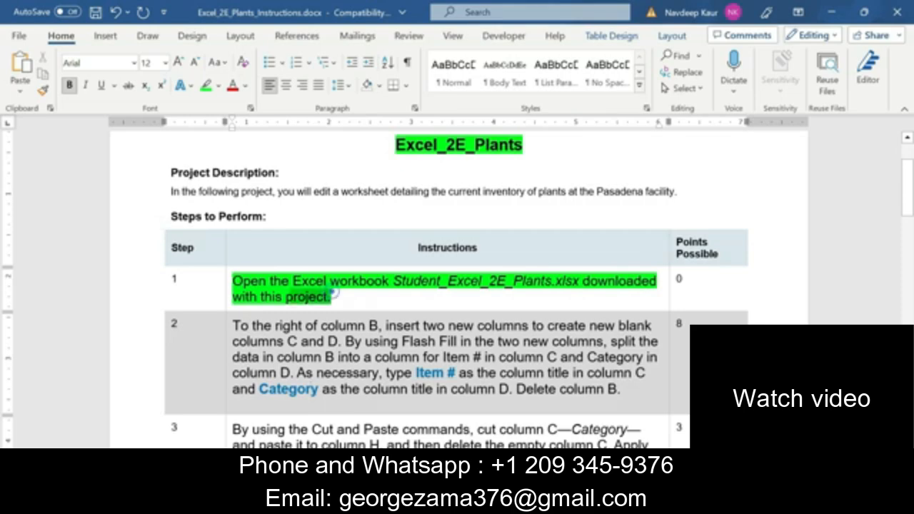
Clear the green highlight from the step 1 instruction, highlight the step 2 instruction in green and review its wording
{"action": "left_click_drag", "start_coordinate": [330, 296], "coordinate": [300, 276]}
{"action": "left_click", "coordinate": [300, 275]}
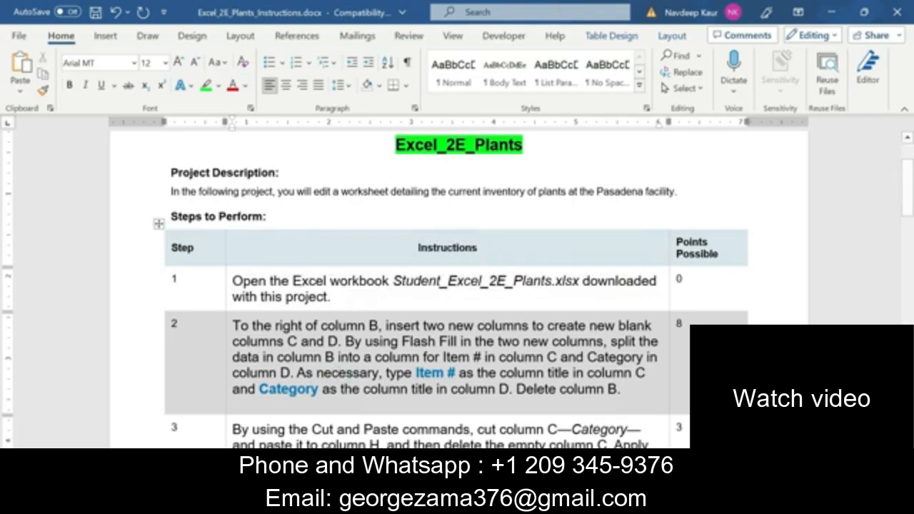
{"action": "left_click_drag", "start_coordinate": [622, 389], "coordinate": [233, 326]}
{"action": "left_click", "coordinate": [303, 304]}
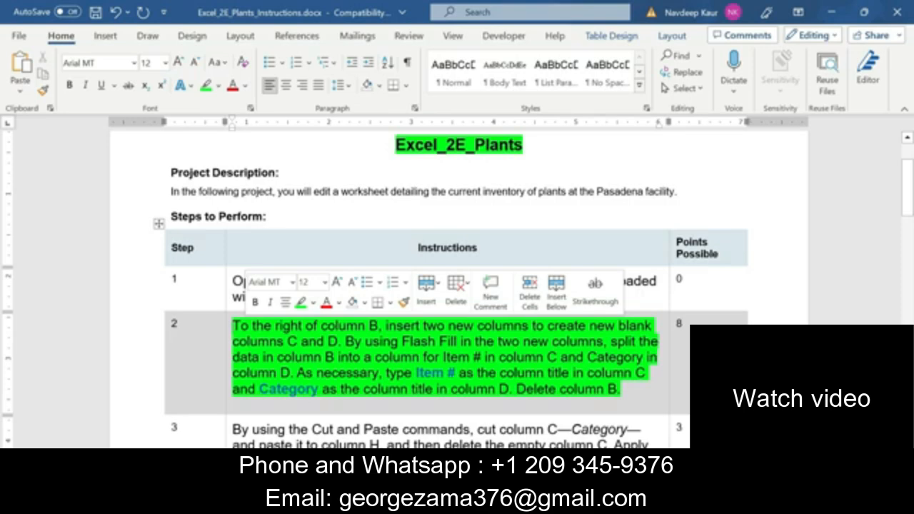
{"action": "left_click", "coordinate": [296, 398]}
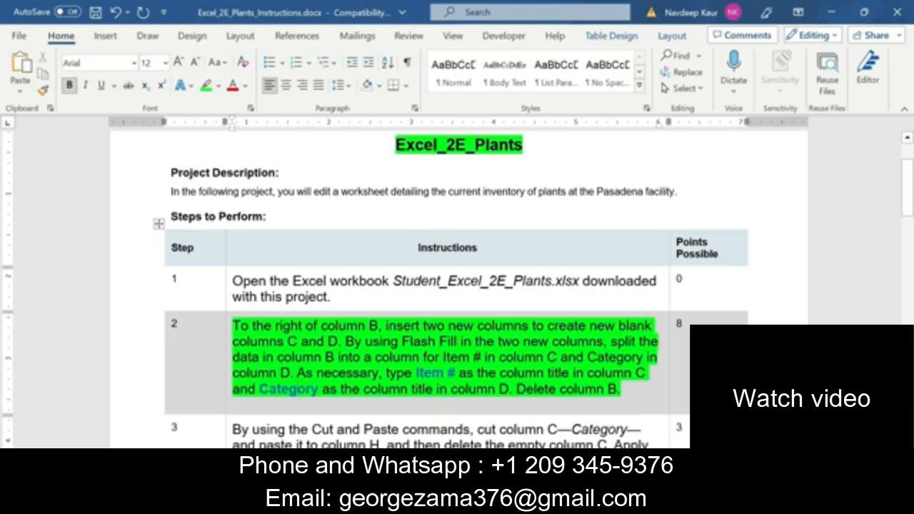
{"action": "left_click", "coordinate": [643, 405]}
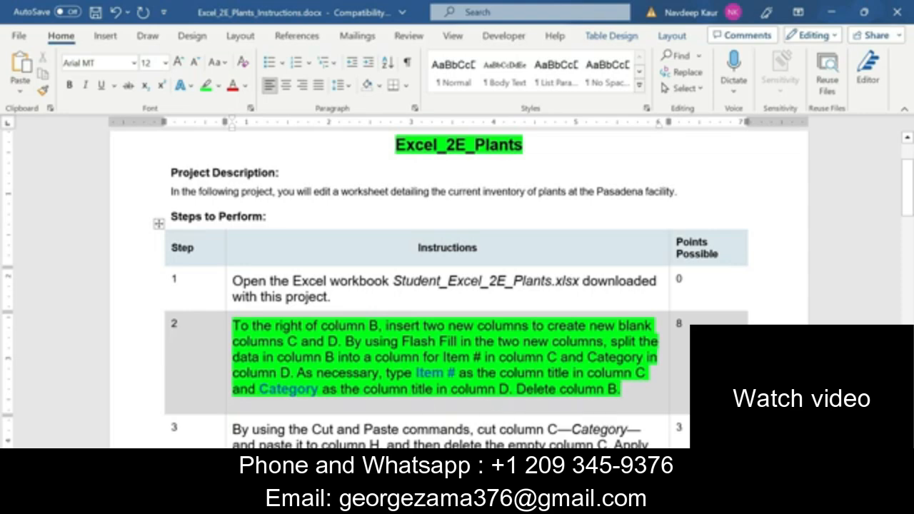
{"action": "left_click_drag", "start_coordinate": [338, 342], "coordinate": [251, 326]}
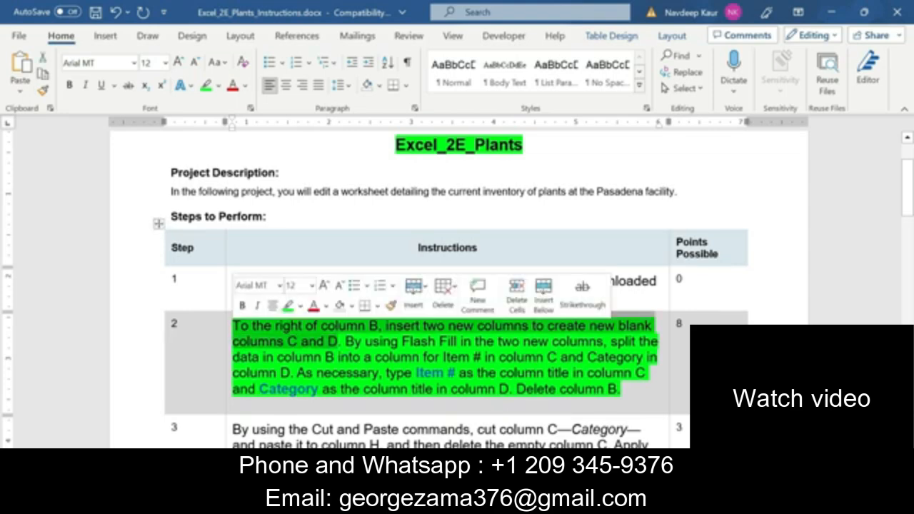
{"action": "left_click_drag", "start_coordinate": [345, 342], "coordinate": [497, 389]}
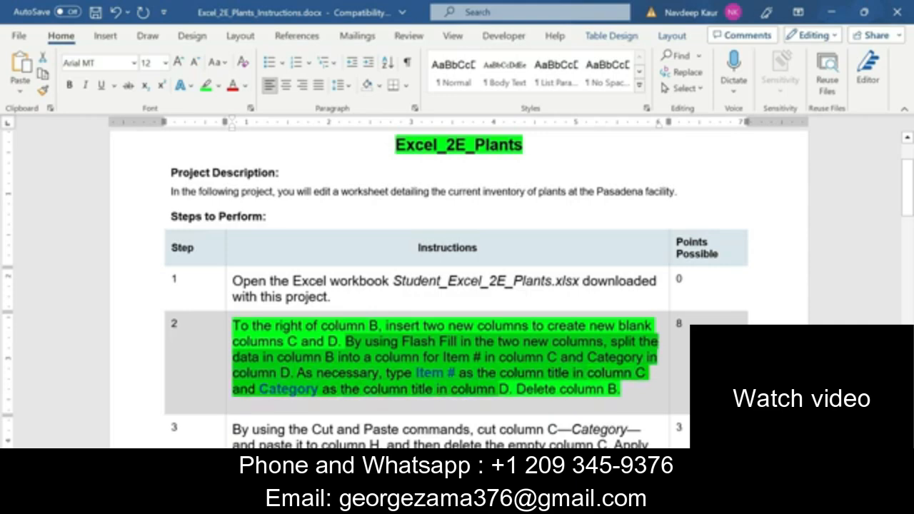
{"action": "left_click", "coordinate": [344, 381]}
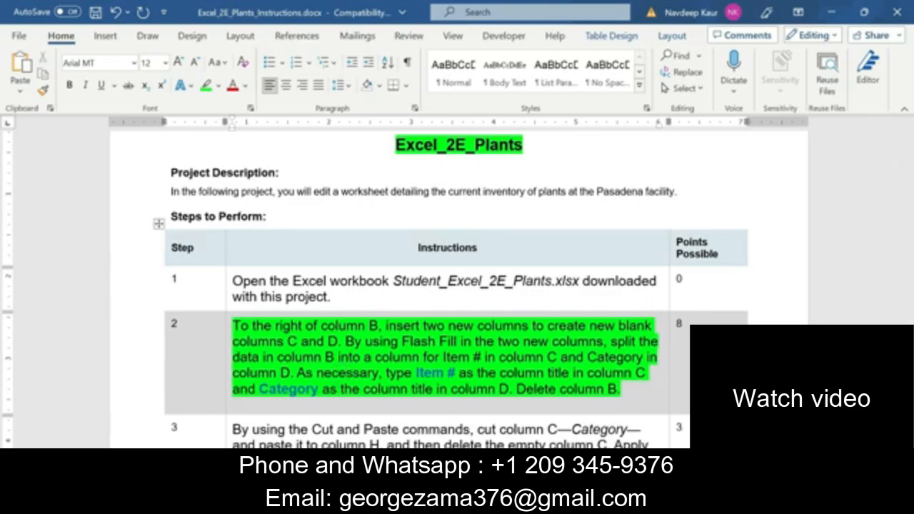
Switch to the student plants workbook in Excel and insert two blank columns, C and D, directly after column B
{"action": "key", "text": "alt+Tab"}
{"action": "scroll", "coordinate": [297, 371], "scroll_direction": "down", "scroll_amount": 10}
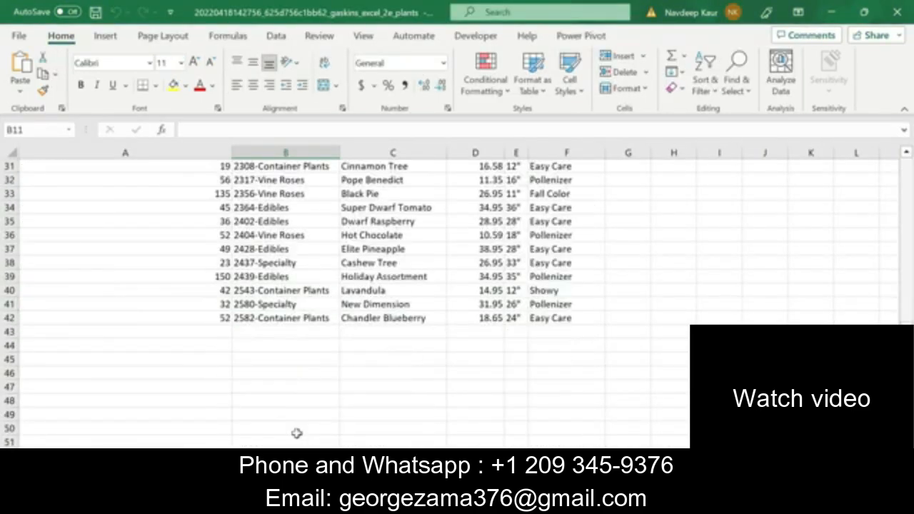
{"action": "scroll", "coordinate": [297, 432], "scroll_direction": "up", "scroll_amount": 10}
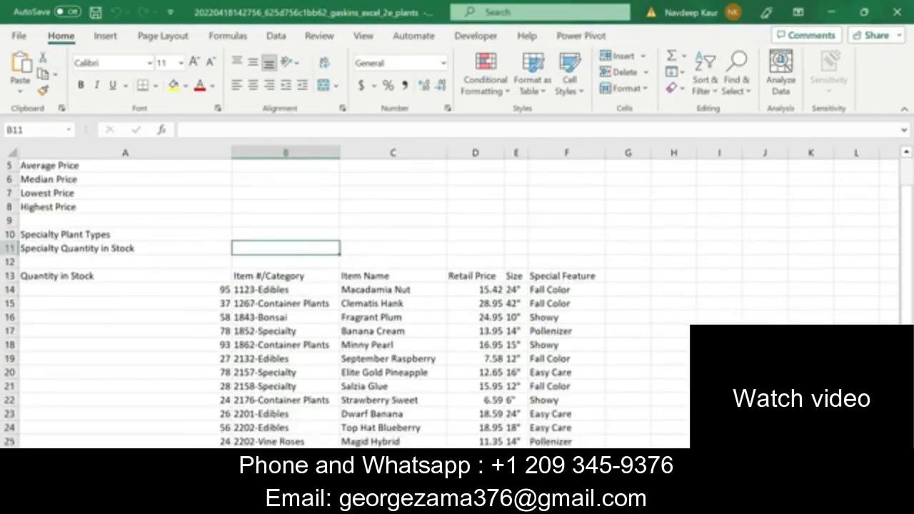
{"action": "left_click", "coordinate": [416, 151]}
{"action": "right_click", "coordinate": [417, 154]}
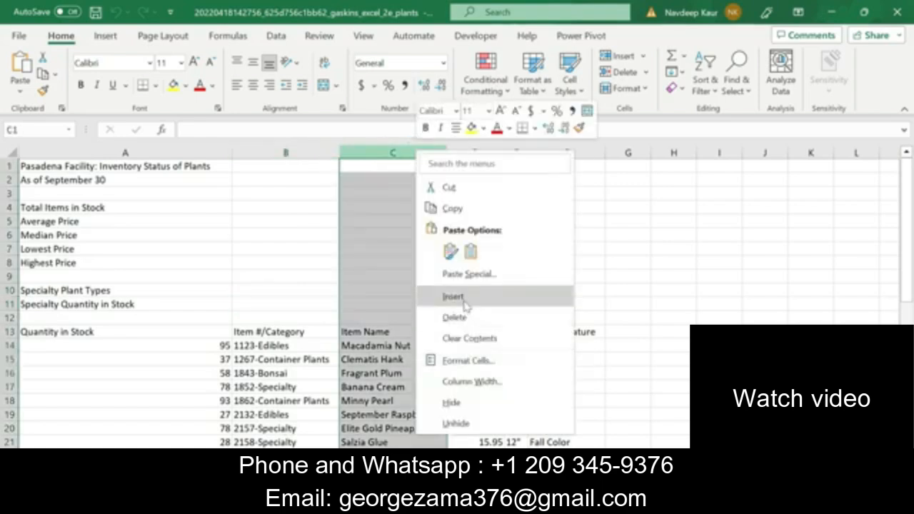
{"action": "left_click", "coordinate": [464, 305]}
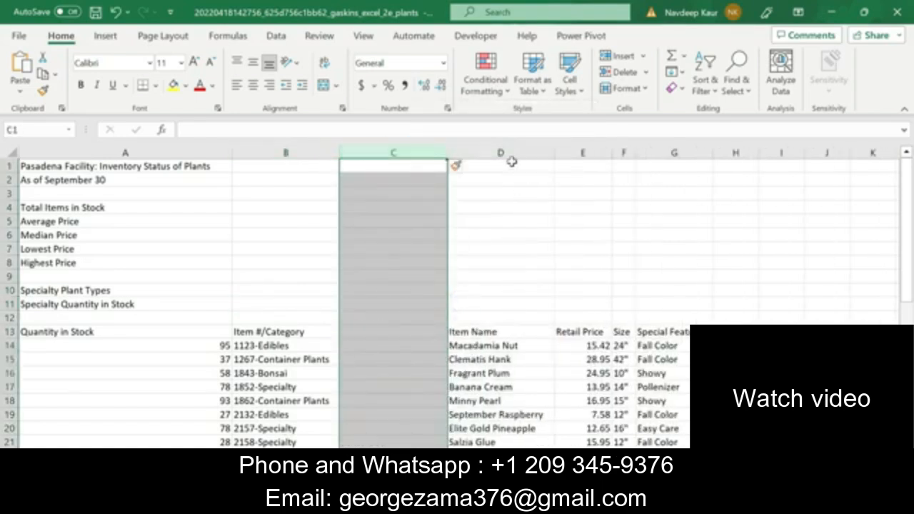
{"action": "left_click", "coordinate": [503, 153]}
{"action": "right_click", "coordinate": [504, 153]}
{"action": "left_click", "coordinate": [545, 313]}
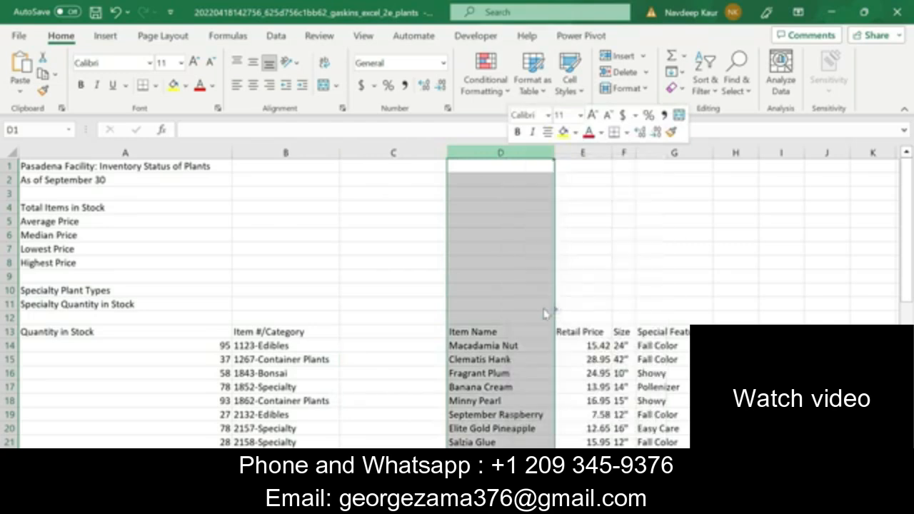
{"action": "left_click", "coordinate": [377, 277]}
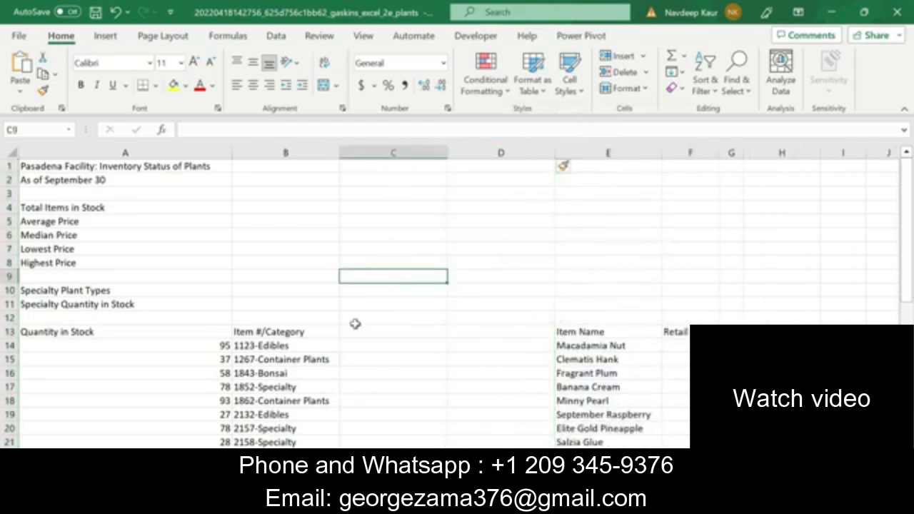
Recheck the step 2 instruction in Word, and enter 1123 in cell C14 of the Excel workbook as the first item number
{"action": "key", "text": "alt+Tab"}
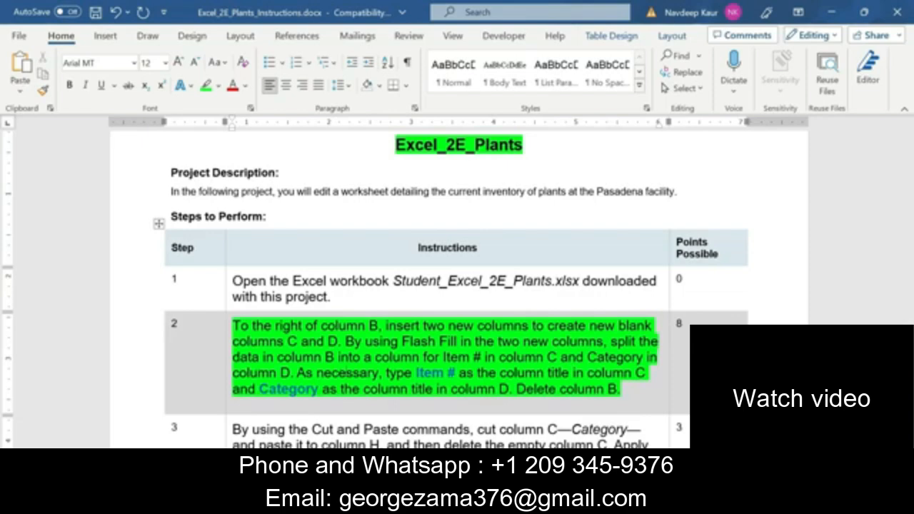
{"action": "key", "text": "alt+Tab"}
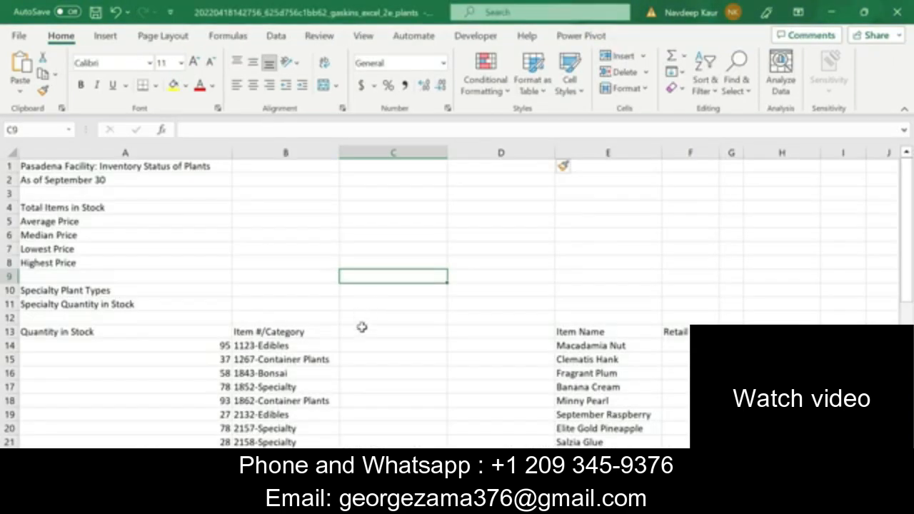
{"action": "left_click", "coordinate": [362, 327]}
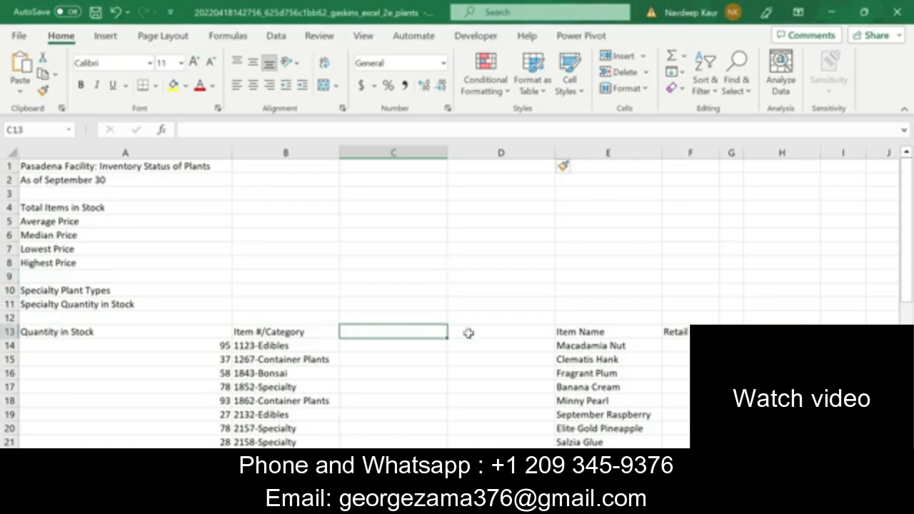
{"action": "left_click", "coordinate": [498, 325]}
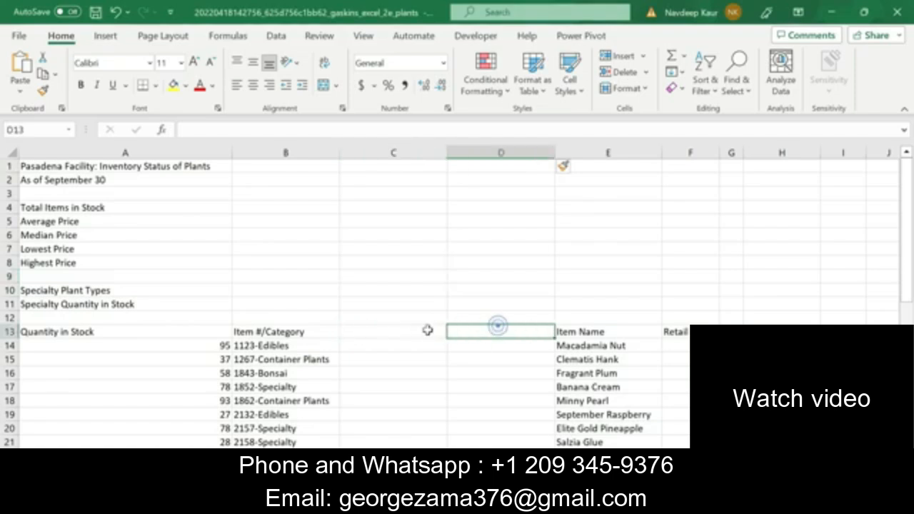
{"action": "left_click", "coordinate": [352, 345]}
{"action": "type", "text": "11"}
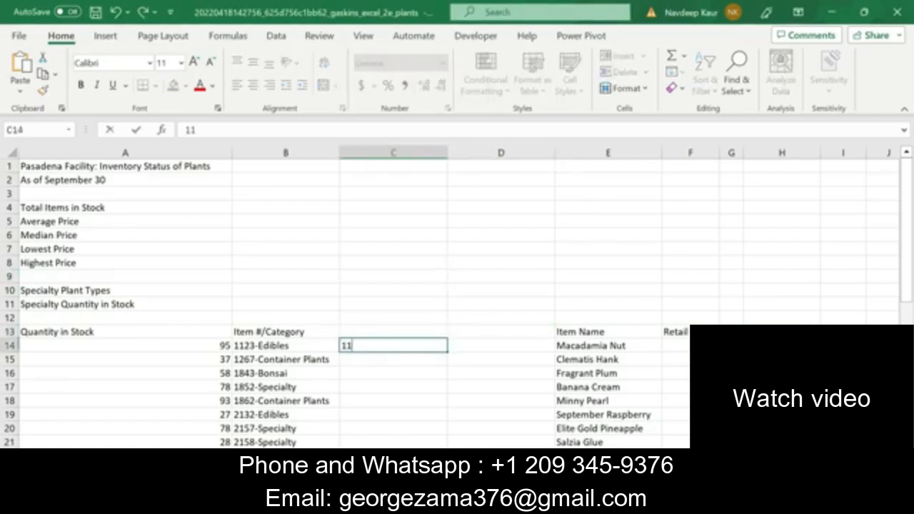
{"action": "type", "text": "23"}
{"action": "key", "text": "Return"}
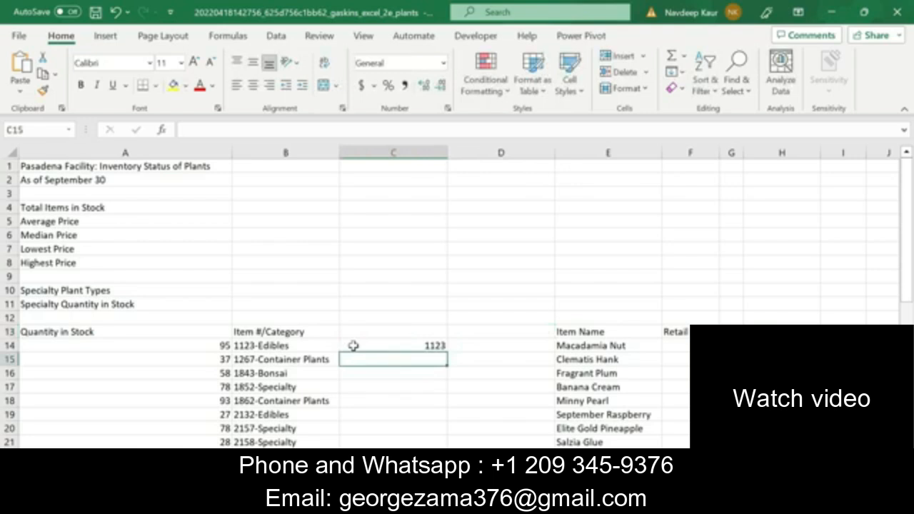
Use Flash Fill from C14 to extract the remaining item numbers into column C, and check the filled rows
{"action": "left_click", "coordinate": [352, 345]}
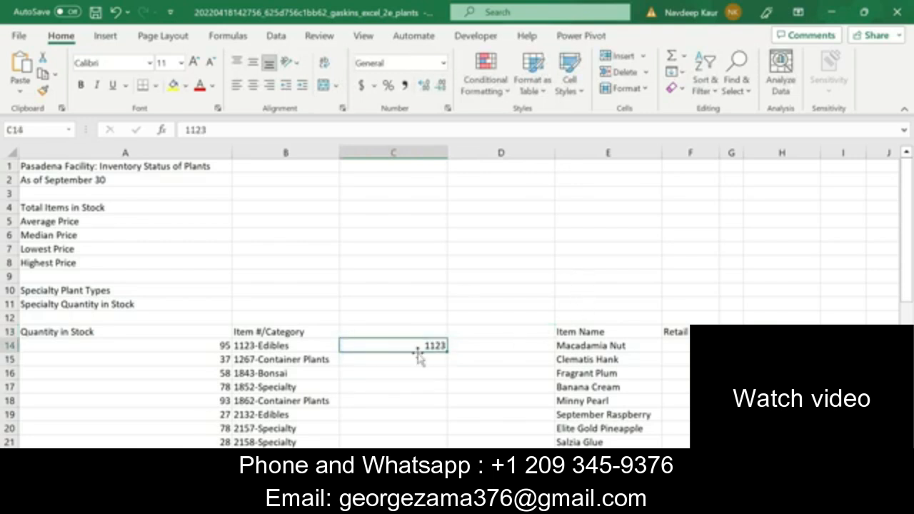
{"action": "left_click", "coordinate": [686, 72]}
{"action": "left_click", "coordinate": [697, 235]}
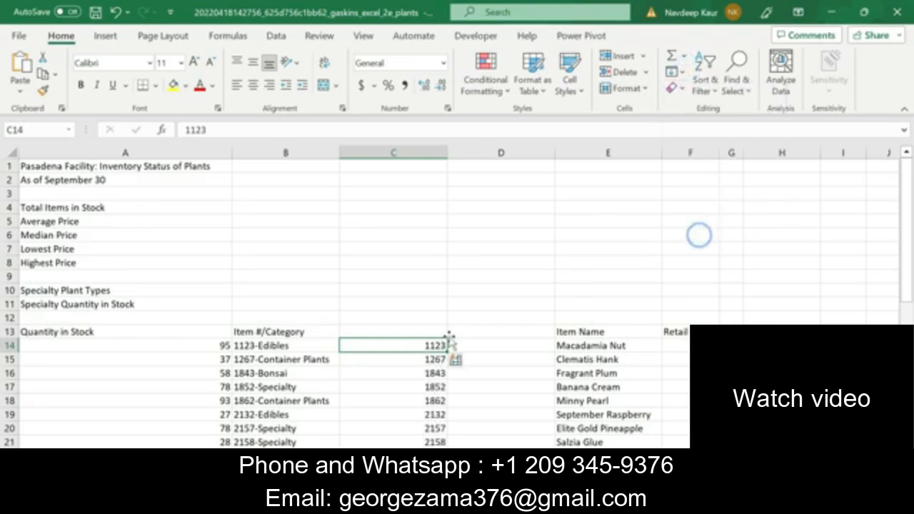
{"action": "scroll", "coordinate": [402, 373], "scroll_direction": "down", "scroll_amount": 6}
{"action": "scroll", "coordinate": [365, 359], "scroll_direction": "up", "scroll_amount": 1}
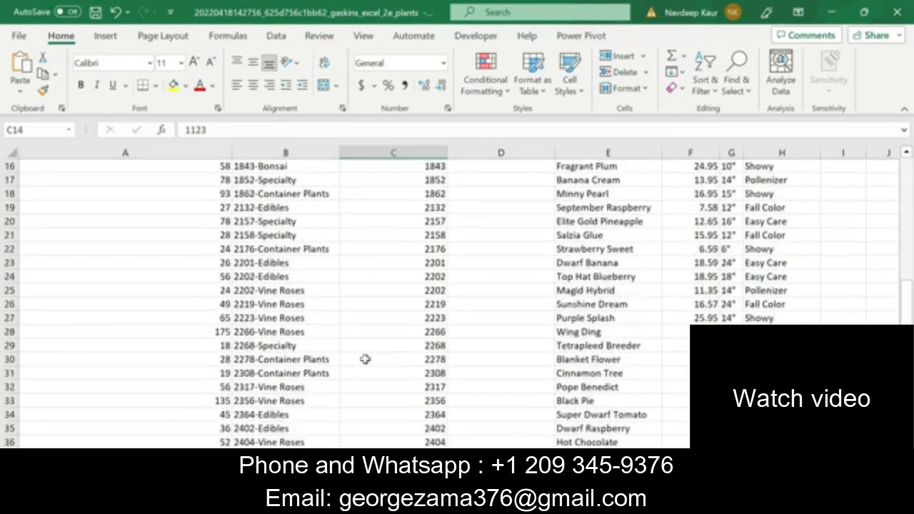
{"action": "scroll", "coordinate": [365, 359], "scroll_direction": "up", "scroll_amount": 2}
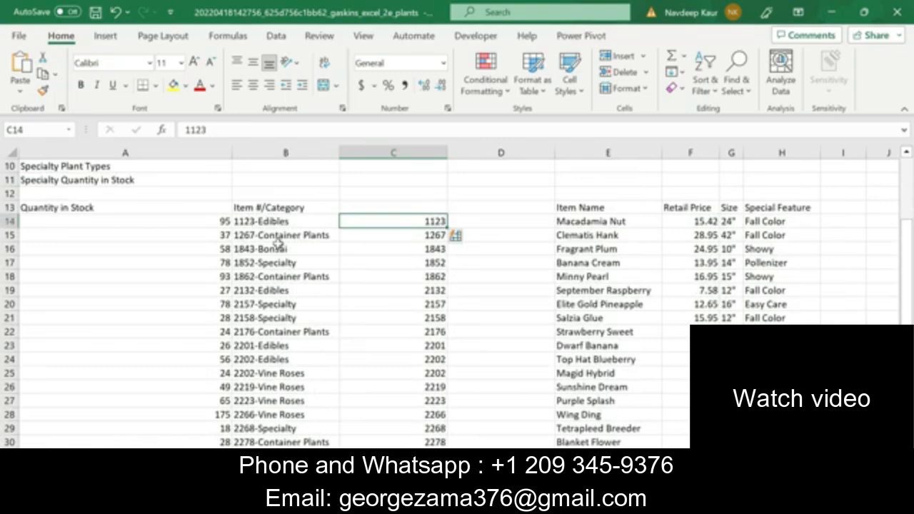
Enter Edibles in cell D14 and use Flash Fill to extract the remaining categories into column D
{"action": "left_click", "coordinate": [501, 218]}
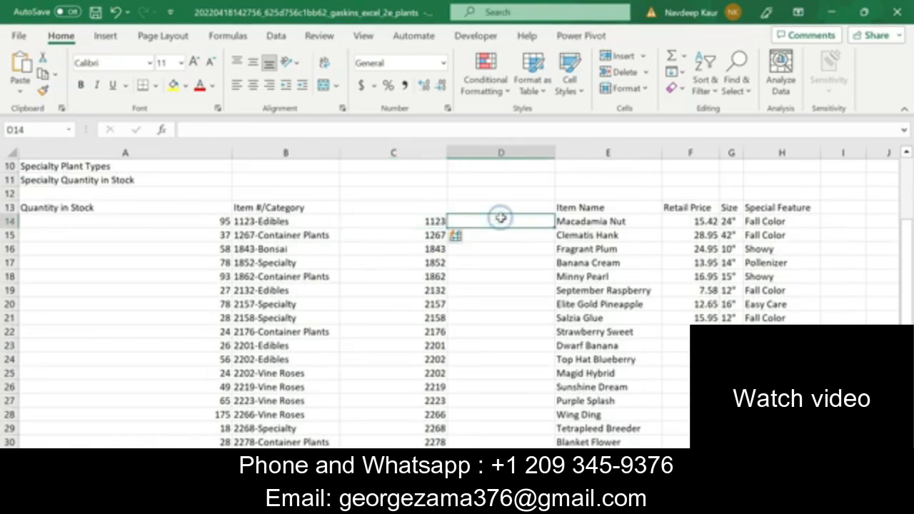
{"action": "type", "text": "e"}
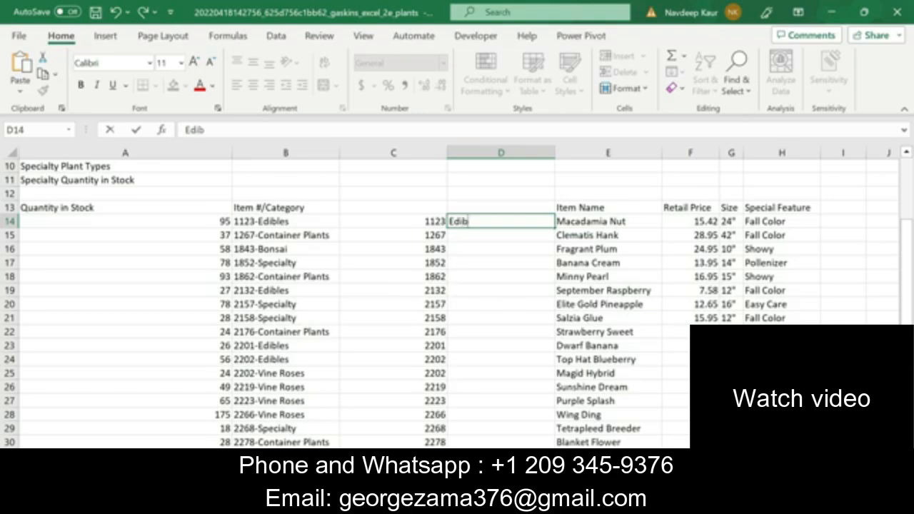
{"action": "type", "text": "dibles"}
{"action": "key", "text": "Return"}
{"action": "left_click", "coordinate": [501, 219]}
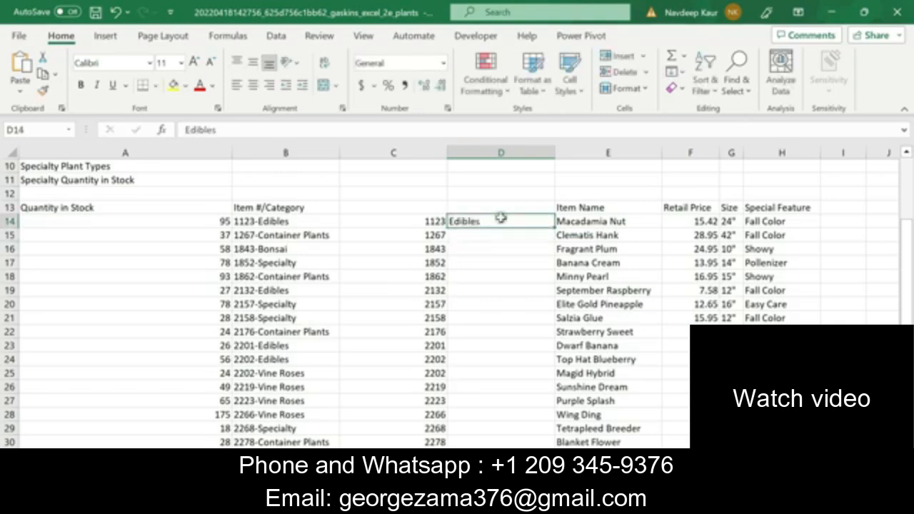
{"action": "left_click", "coordinate": [678, 71]}
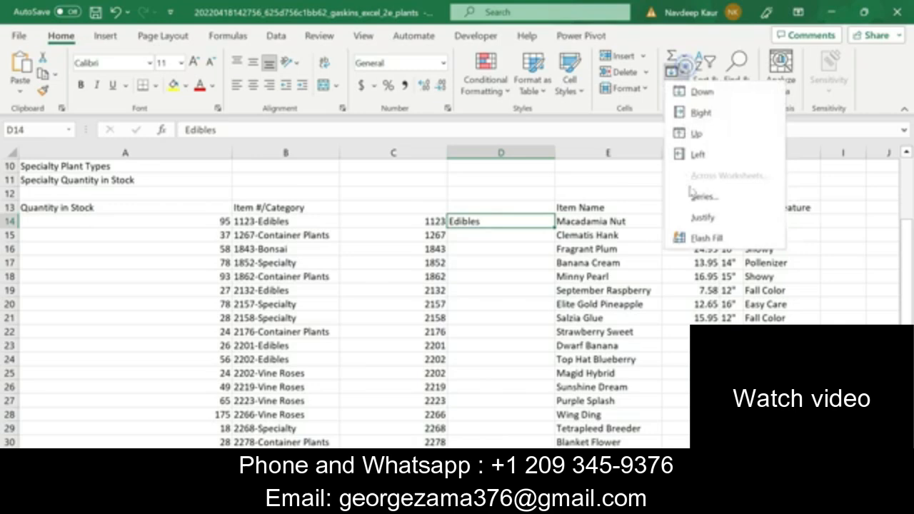
{"action": "left_click", "coordinate": [699, 238]}
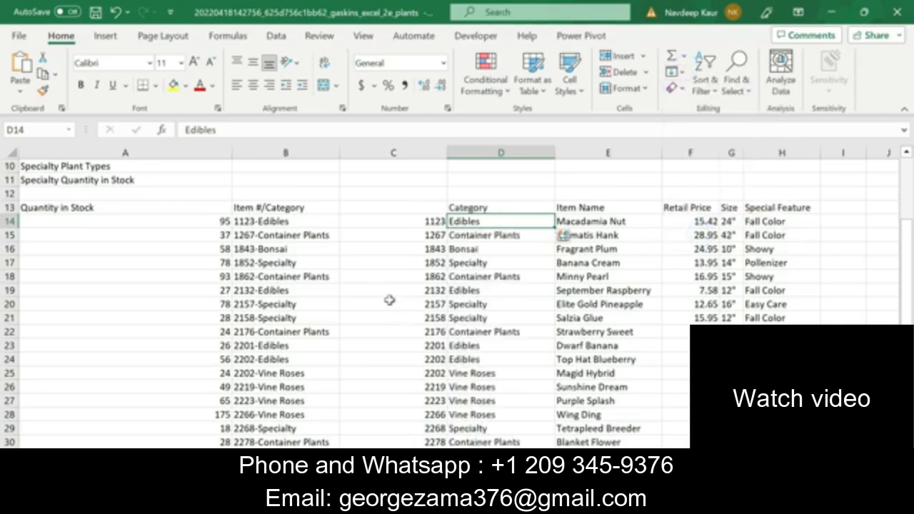
Add the column title Item # in cell C13, reusing the wording from the Item #/Category heading
{"action": "left_click", "coordinate": [408, 205]}
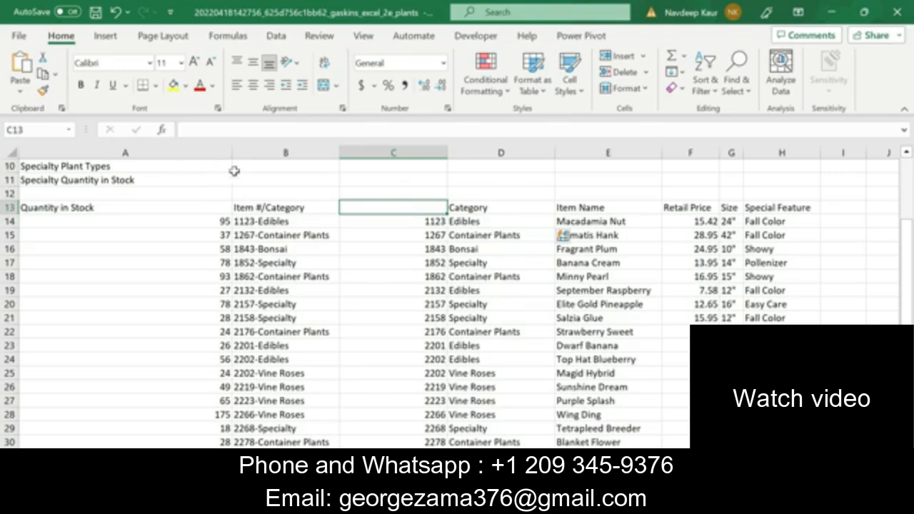
{"action": "left_click", "coordinate": [254, 206]}
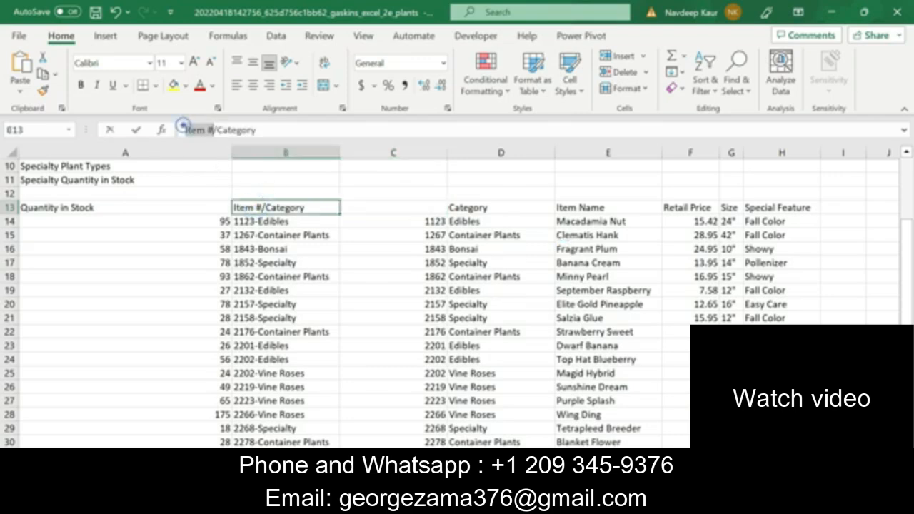
{"action": "double_click", "coordinate": [194, 130]}
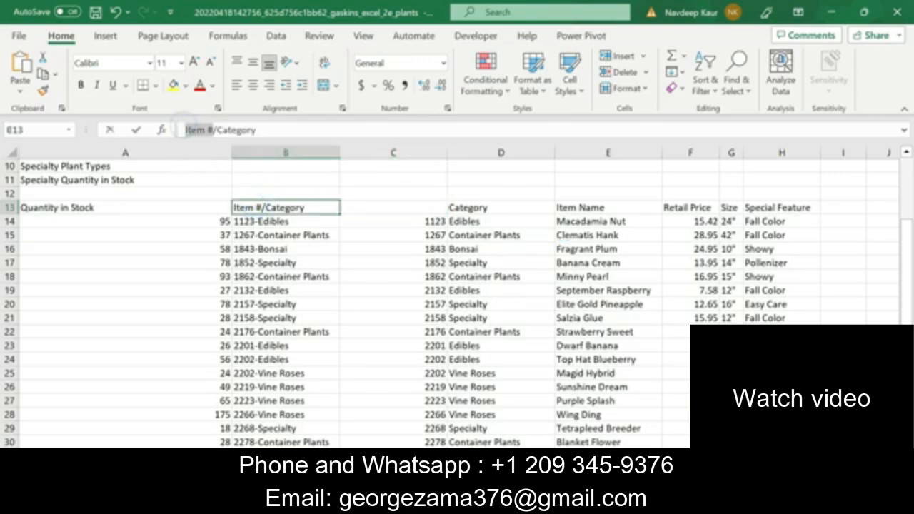
{"action": "left_click", "coordinate": [391, 210]}
{"action": "left_click", "coordinate": [279, 126]}
{"action": "type", "text": "Item #"}
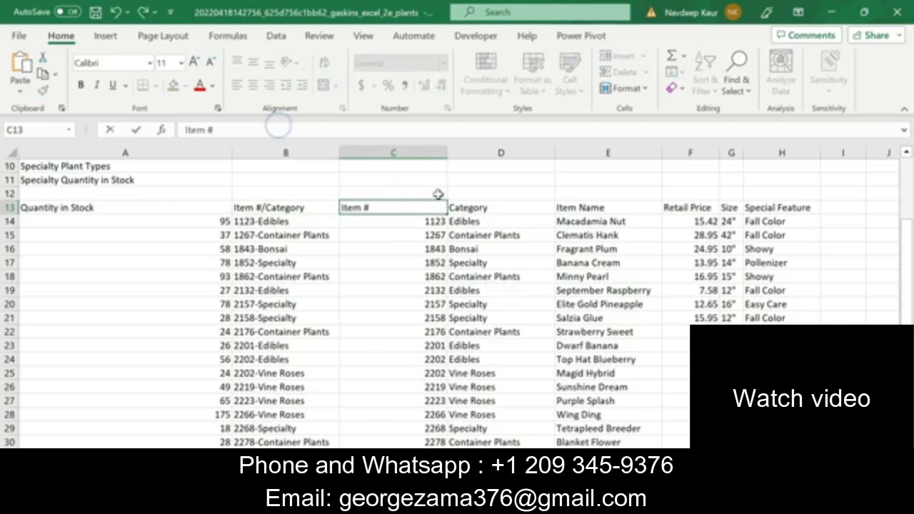
{"action": "key", "text": "Return"}
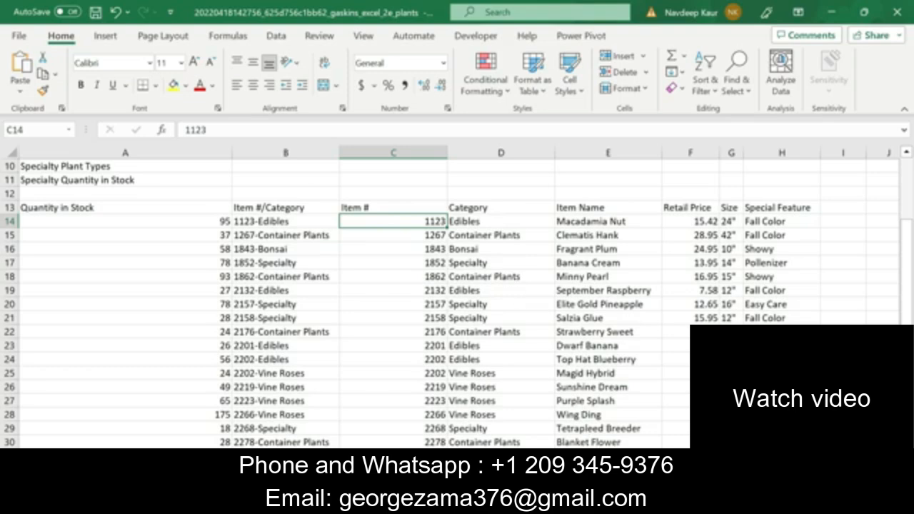
Recheck the step 2 instruction in Word, and delete the original Item #/Category column B in the Excel workbook
{"action": "key", "text": "alt+Tab"}
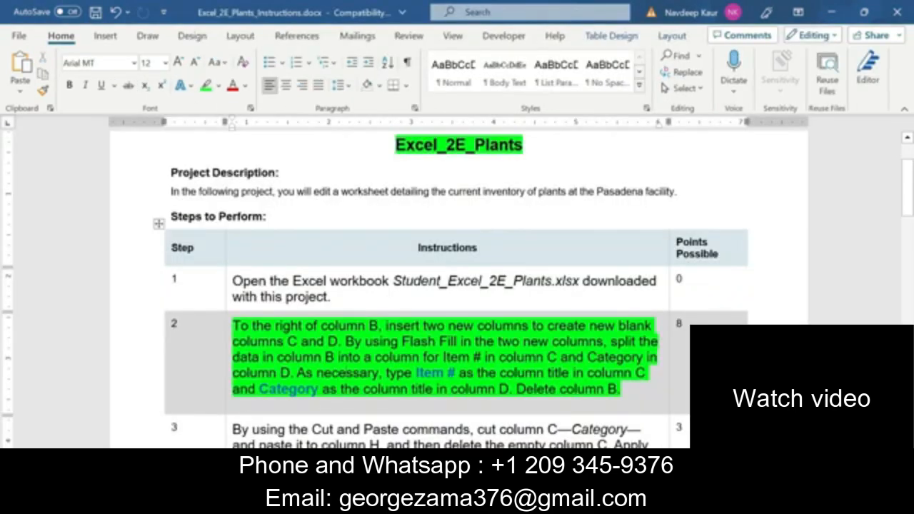
{"action": "key", "text": "alt+Tab"}
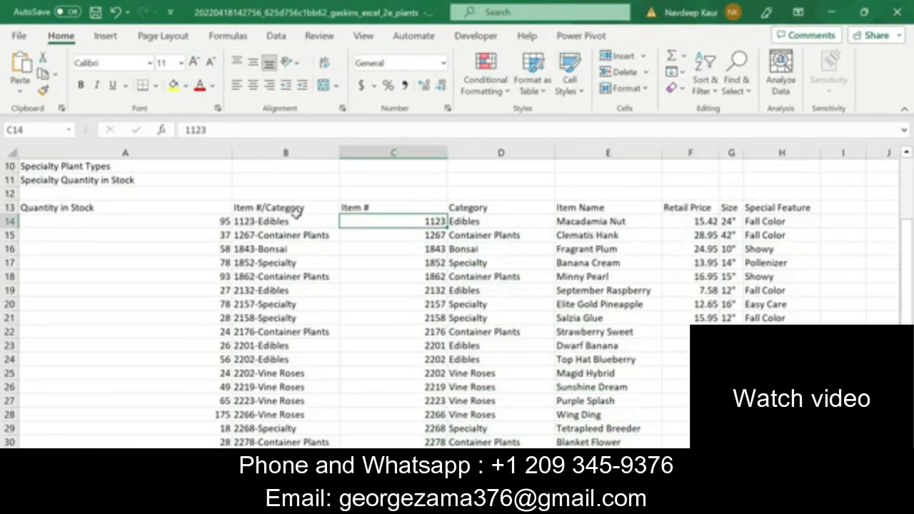
{"action": "left_click", "coordinate": [301, 152]}
{"action": "right_click", "coordinate": [299, 158]}
{"action": "left_click", "coordinate": [336, 312]}
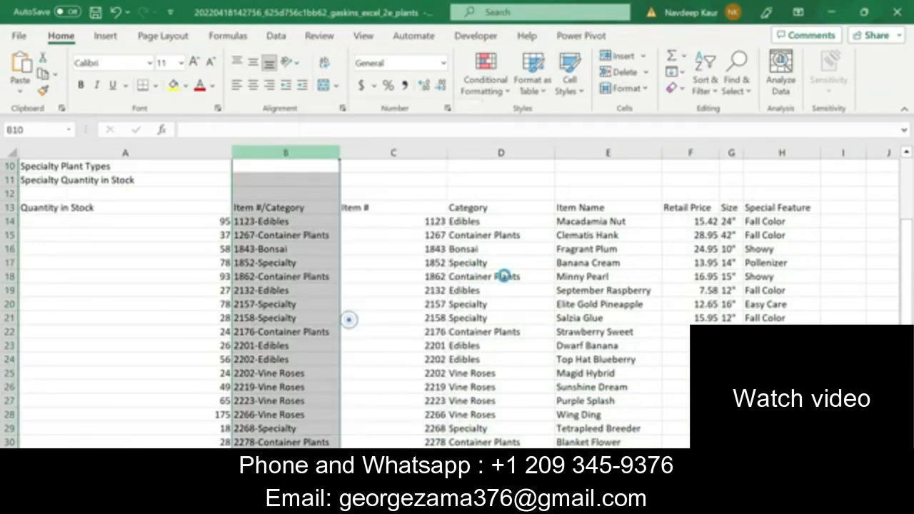
{"action": "scroll", "coordinate": [421, 308], "scroll_direction": "up", "scroll_amount": 3}
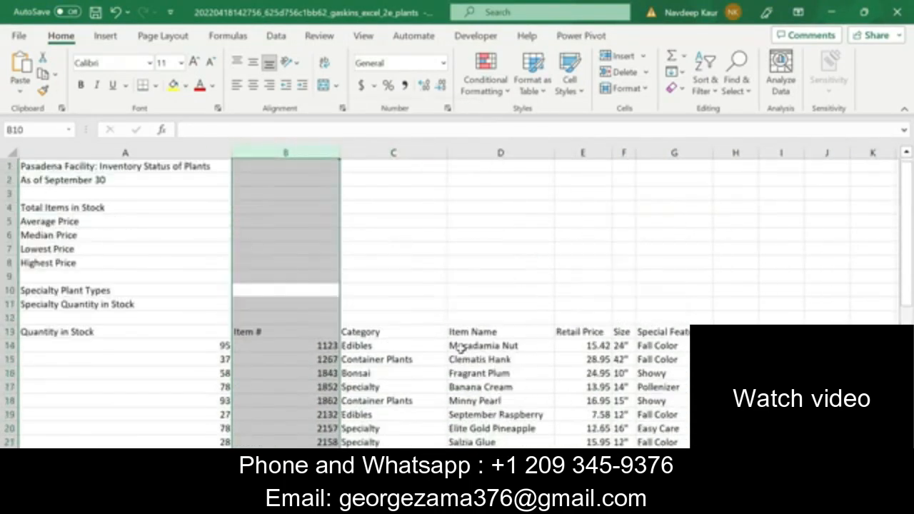
Switch to the Word instructions, clear the green highlight from step 2 and highlight the step 3 instruction in green
{"action": "key", "text": "alt+Tab"}
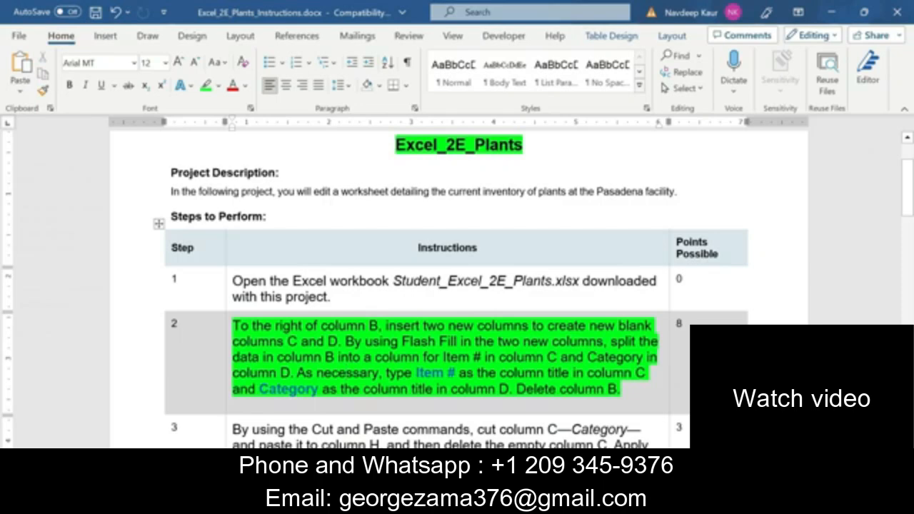
{"action": "left_click_drag", "start_coordinate": [623, 390], "coordinate": [233, 326]}
{"action": "left_click", "coordinate": [298, 301]}
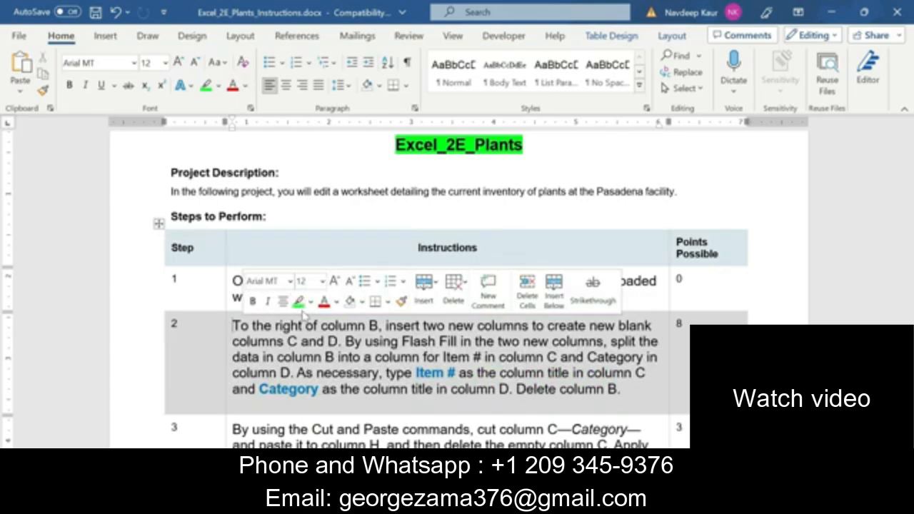
{"action": "scroll", "coordinate": [304, 314], "scroll_direction": "down", "scroll_amount": 4}
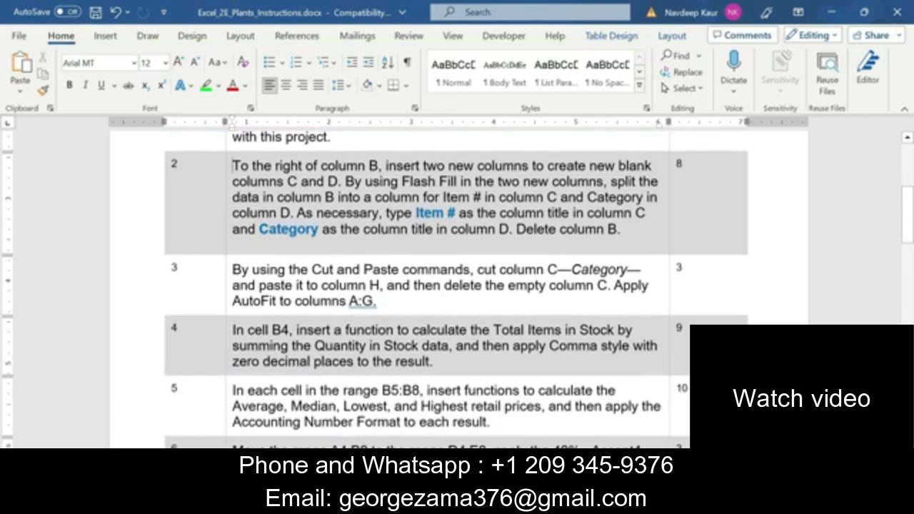
{"action": "left_click_drag", "start_coordinate": [377, 300], "coordinate": [232, 269]}
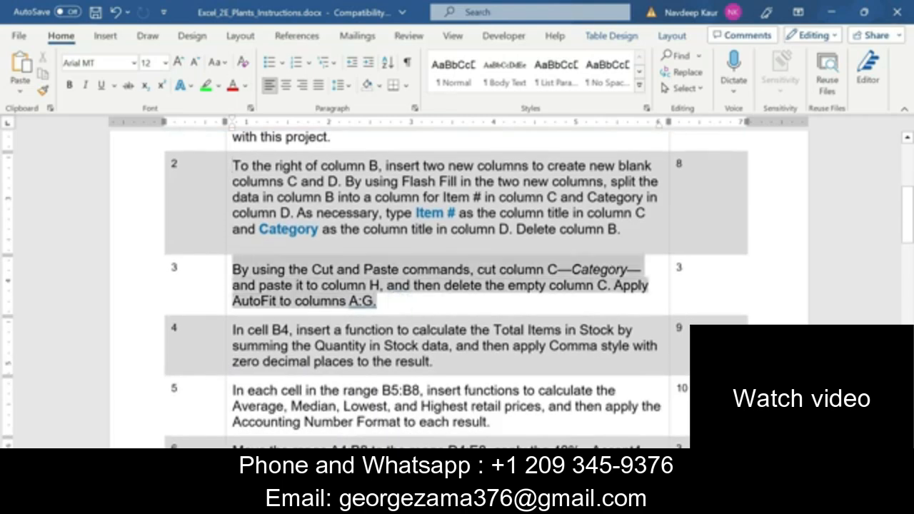
{"action": "left_click", "coordinate": [300, 247]}
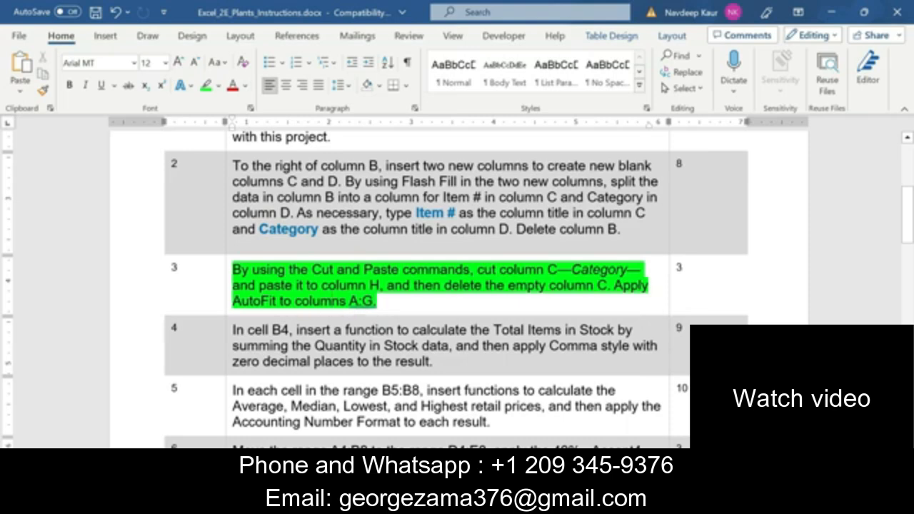
Switch to the Excel workbook, cut the Category column C and paste it into column H
{"action": "key", "text": "alt+Tab"}
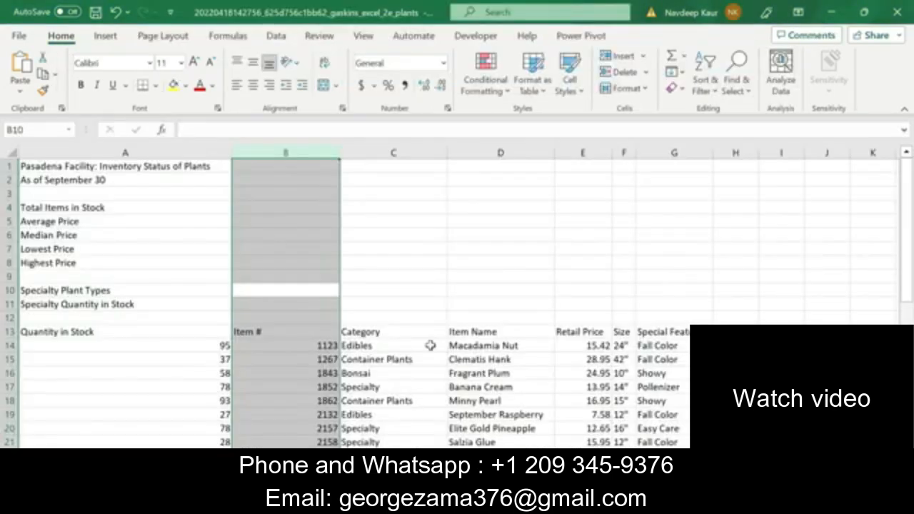
{"action": "left_click", "coordinate": [396, 344]}
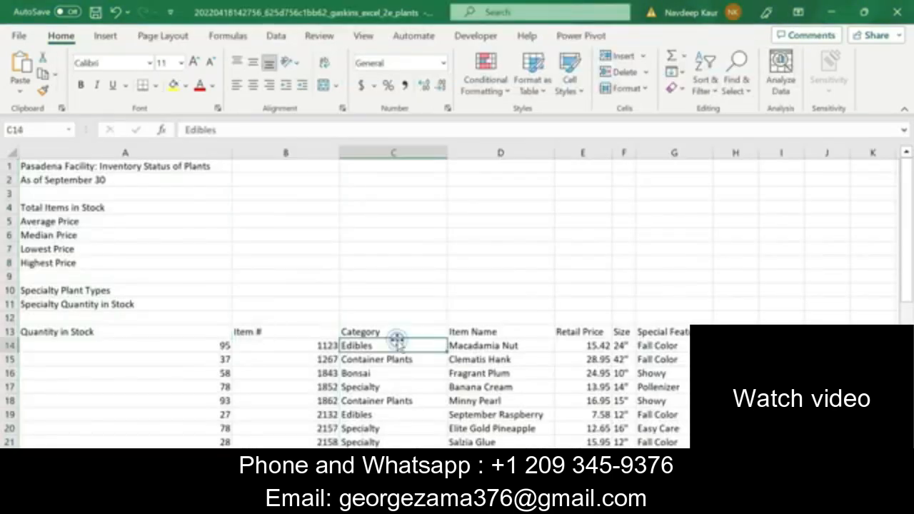
{"action": "left_click", "coordinate": [413, 154]}
{"action": "right_click", "coordinate": [413, 155]}
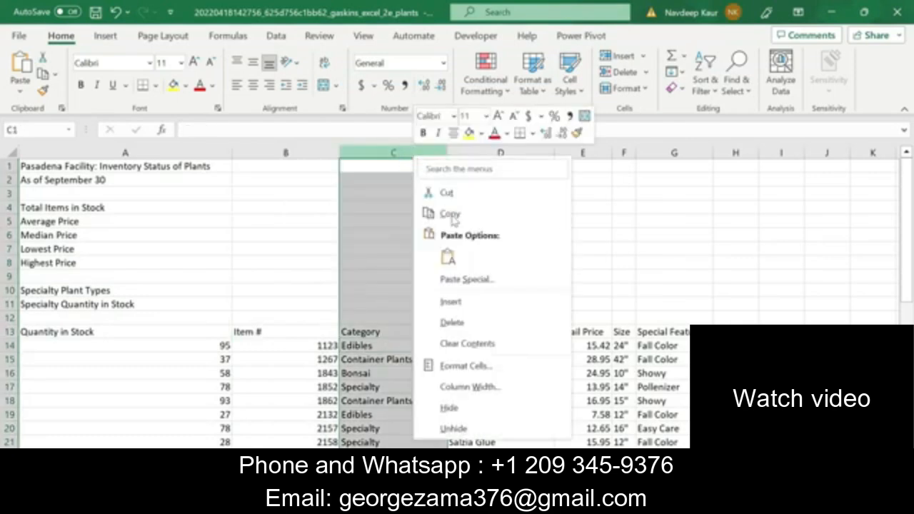
{"action": "left_click", "coordinate": [456, 191]}
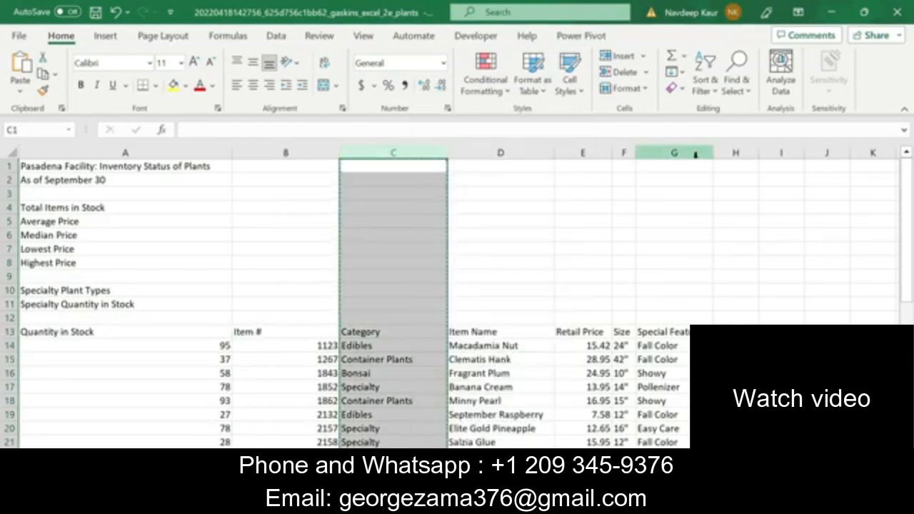
{"action": "left_click", "coordinate": [733, 153]}
{"action": "right_click", "coordinate": [731, 159]}
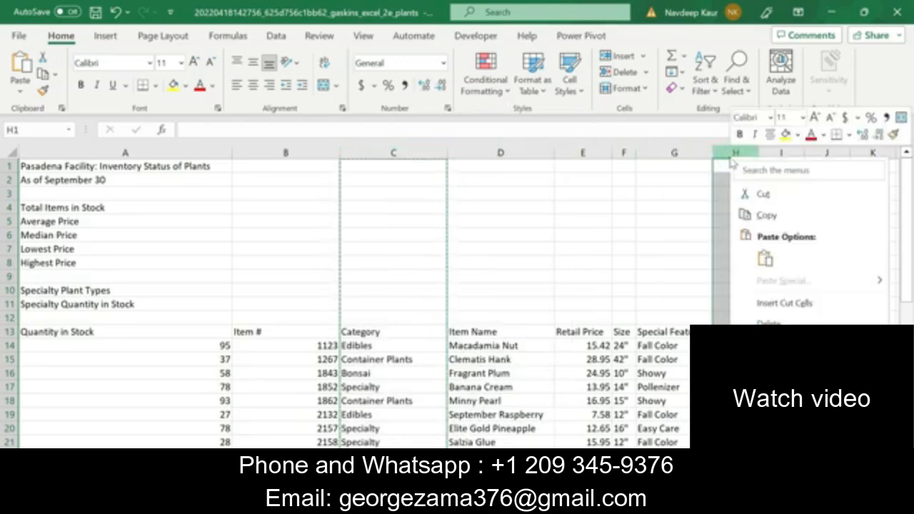
{"action": "left_click", "coordinate": [784, 302]}
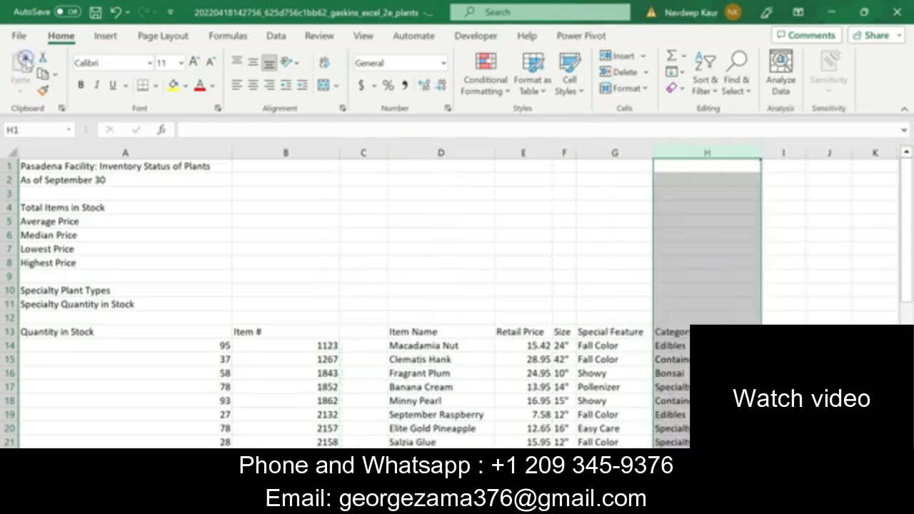
Delete the empty column C and check the remaining plant data
{"action": "scroll", "coordinate": [371, 250], "scroll_direction": "down", "scroll_amount": 7}
{"action": "scroll", "coordinate": [371, 251], "scroll_direction": "up", "scroll_amount": 6}
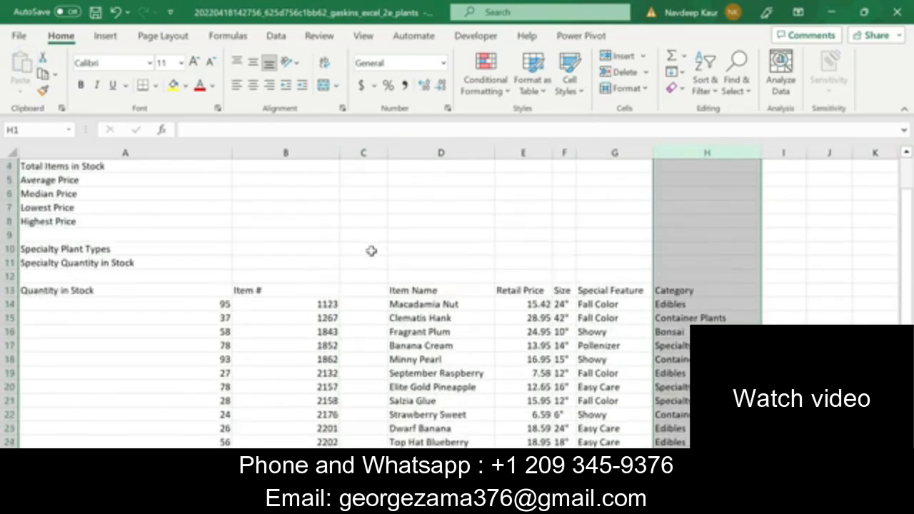
{"action": "scroll", "coordinate": [372, 251], "scroll_direction": "down", "scroll_amount": 7}
{"action": "scroll", "coordinate": [372, 251], "scroll_direction": "up", "scroll_amount": 8}
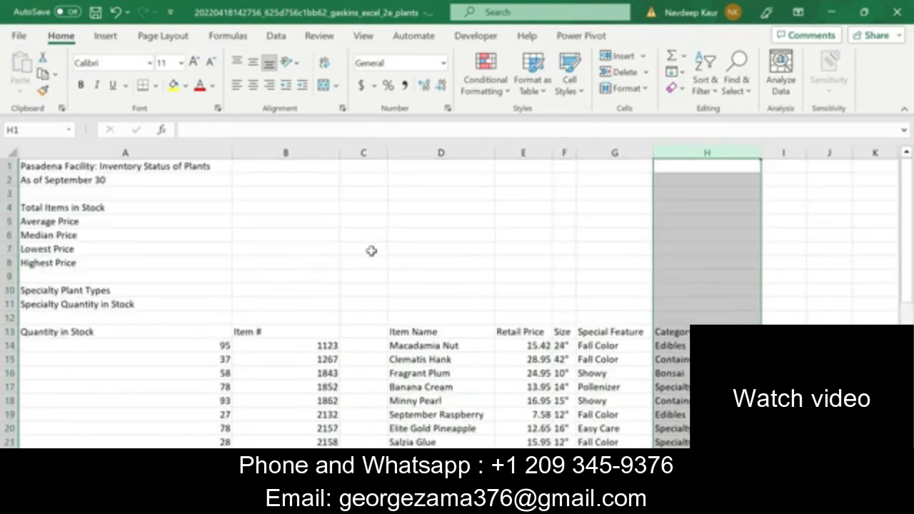
{"action": "left_click", "coordinate": [360, 154]}
{"action": "right_click", "coordinate": [361, 156]}
{"action": "left_click", "coordinate": [412, 322]}
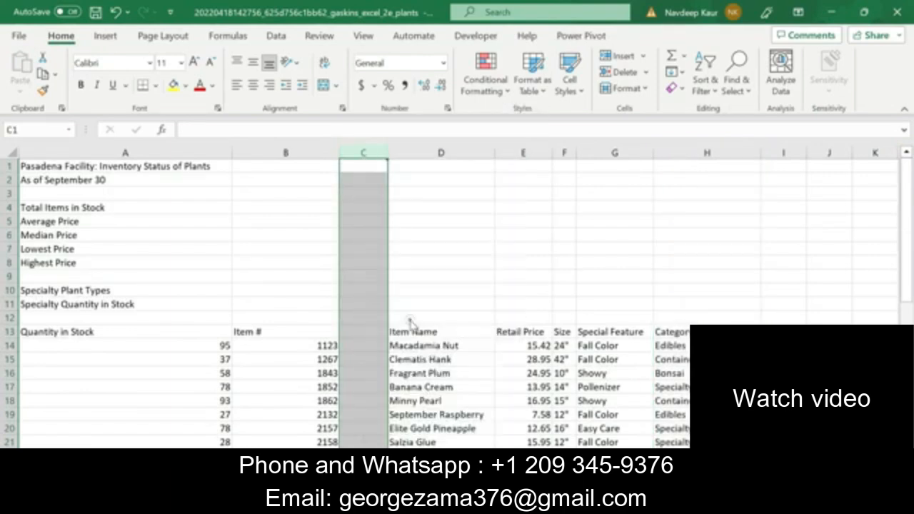
{"action": "scroll", "coordinate": [406, 320], "scroll_direction": "down", "scroll_amount": 4}
{"action": "scroll", "coordinate": [407, 321], "scroll_direction": "up", "scroll_amount": 4}
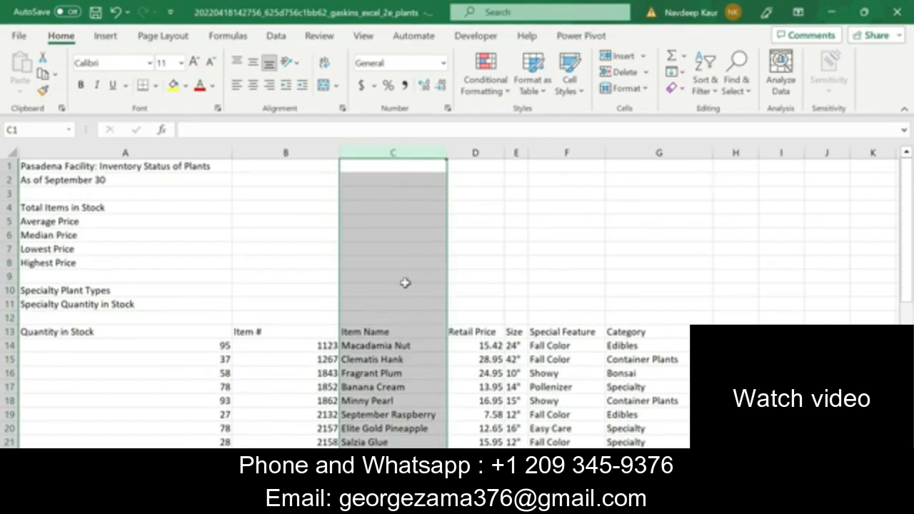
{"action": "left_click", "coordinate": [515, 262]}
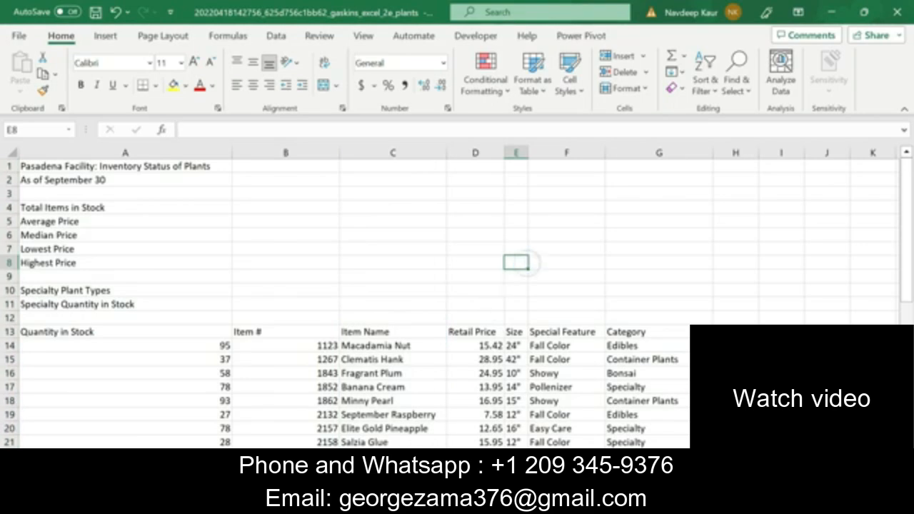
Recheck the step 3 instruction in Word, apply AutoFit Column Width to columns A:G in Excel, and check the rows
{"action": "key", "text": "alt+Tab"}
{"action": "key", "text": "alt+Tab"}
{"action": "left_click", "coordinate": [105, 154]}
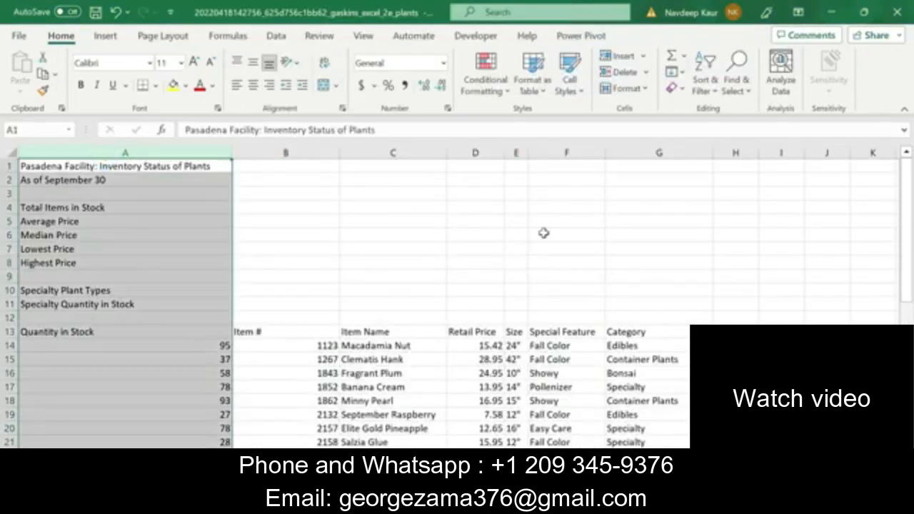
{"action": "left_click", "coordinate": [657, 153], "text": "shift"}
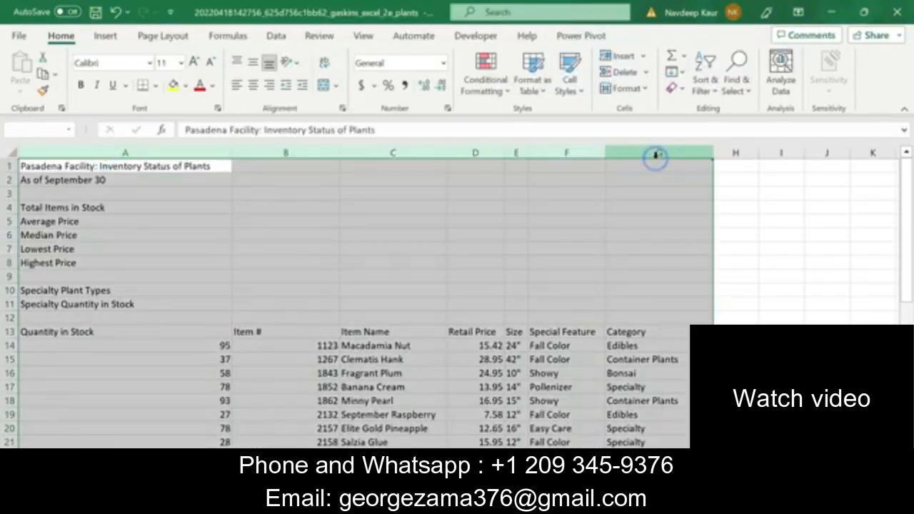
{"action": "left_click", "coordinate": [626, 88]}
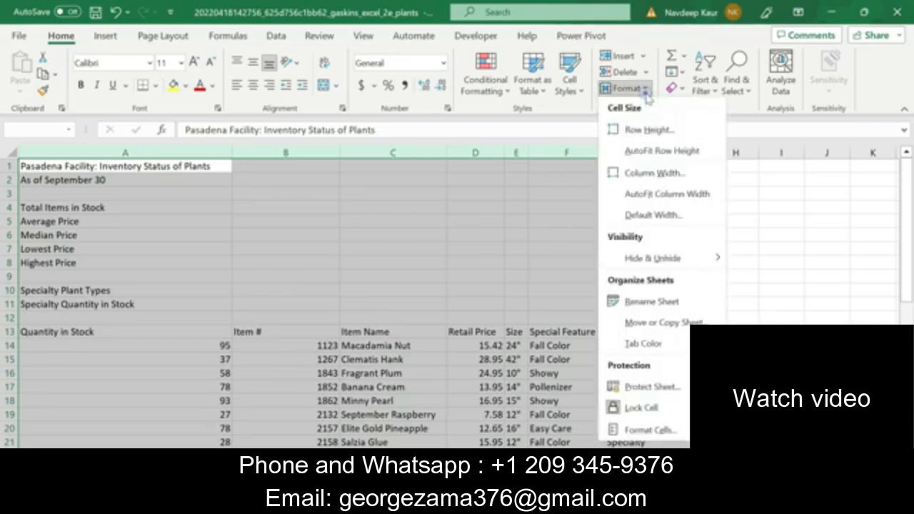
{"action": "left_click", "coordinate": [657, 197]}
{"action": "left_click", "coordinate": [381, 247]}
{"action": "scroll", "coordinate": [541, 277], "scroll_direction": "down", "scroll_amount": 6}
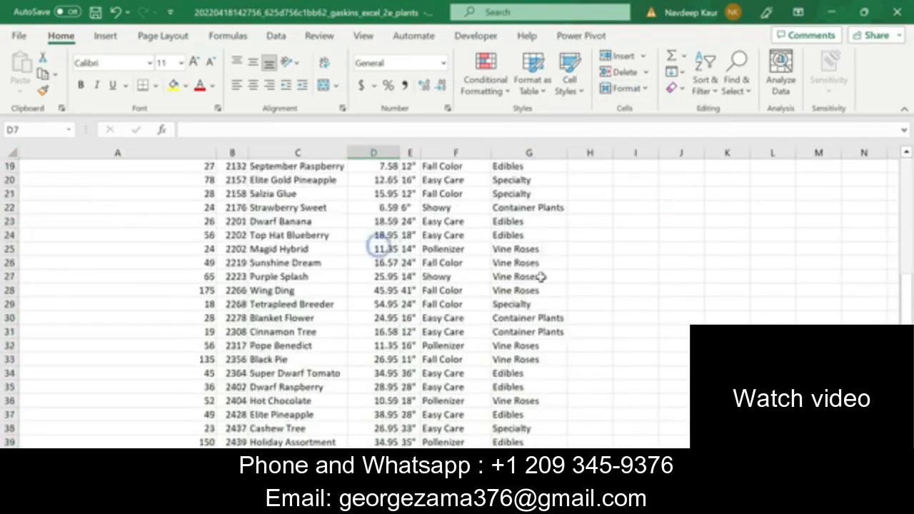
{"action": "scroll", "coordinate": [540, 276], "scroll_direction": "down", "scroll_amount": 7}
{"action": "scroll", "coordinate": [540, 277], "scroll_direction": "up", "scroll_amount": 9}
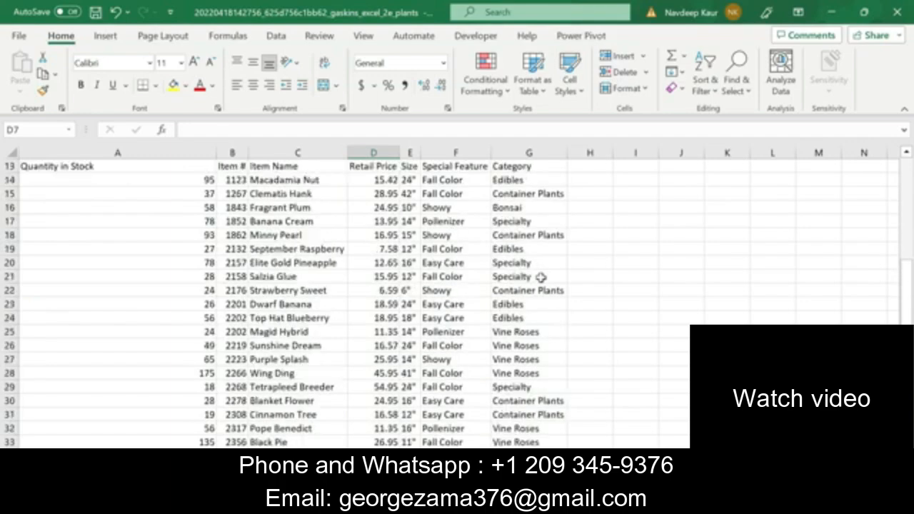
Recheck the step 3 instruction in Word against the rearranged columns and plant rows in the Excel worksheet
{"action": "scroll", "coordinate": [541, 277], "scroll_direction": "up", "scroll_amount": 3}
{"action": "left_click", "coordinate": [567, 501]}
{"action": "left_click", "coordinate": [567, 501]}
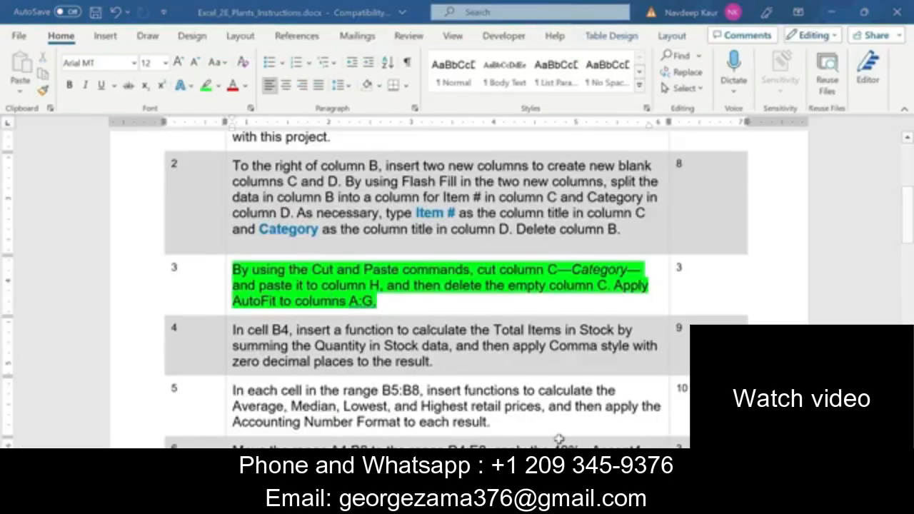
{"action": "scroll", "coordinate": [530, 310], "scroll_direction": "up", "scroll_amount": 1}
{"action": "scroll", "coordinate": [531, 310], "scroll_direction": "down", "scroll_amount": 14}
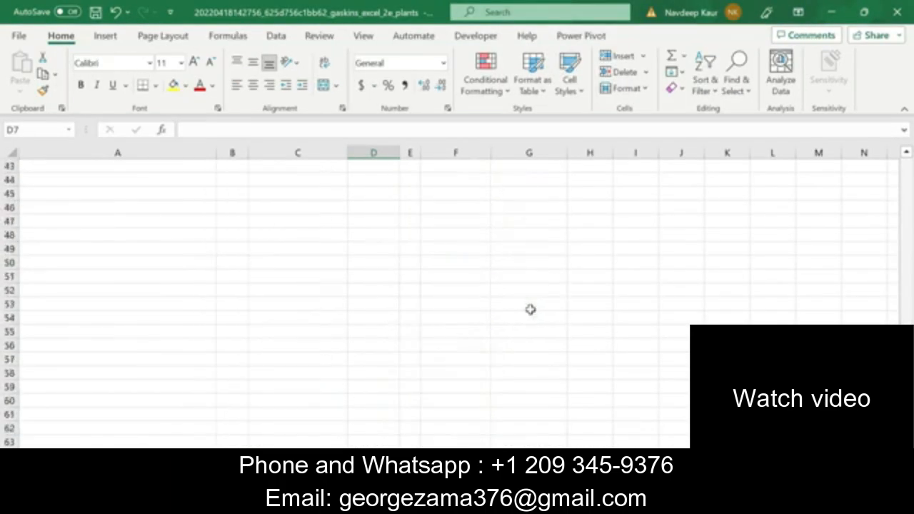
{"action": "scroll", "coordinate": [531, 308], "scroll_direction": "up", "scroll_amount": 10}
{"action": "scroll", "coordinate": [530, 309], "scroll_direction": "up", "scroll_amount": 4}
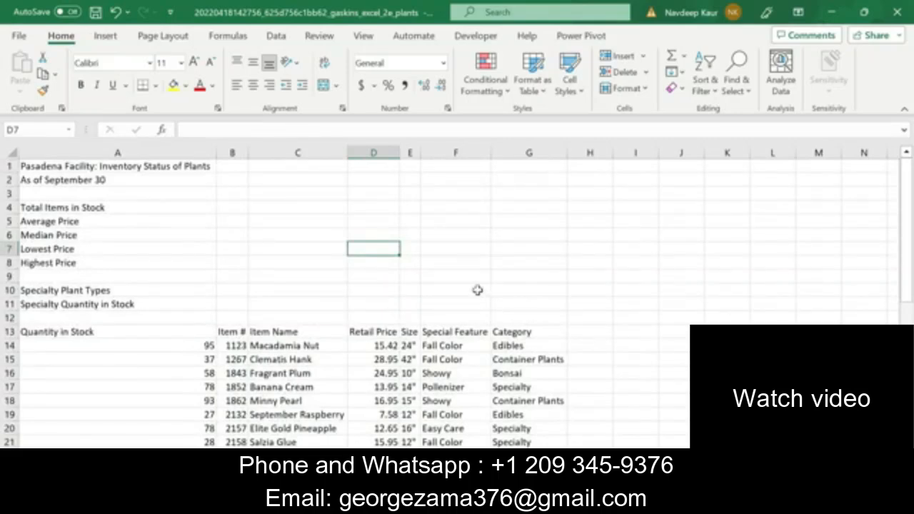
Switch to the Word instructions, clear the green highlight from step 3 and highlight the step 4 instruction in green
{"action": "key", "text": "alt+Tab"}
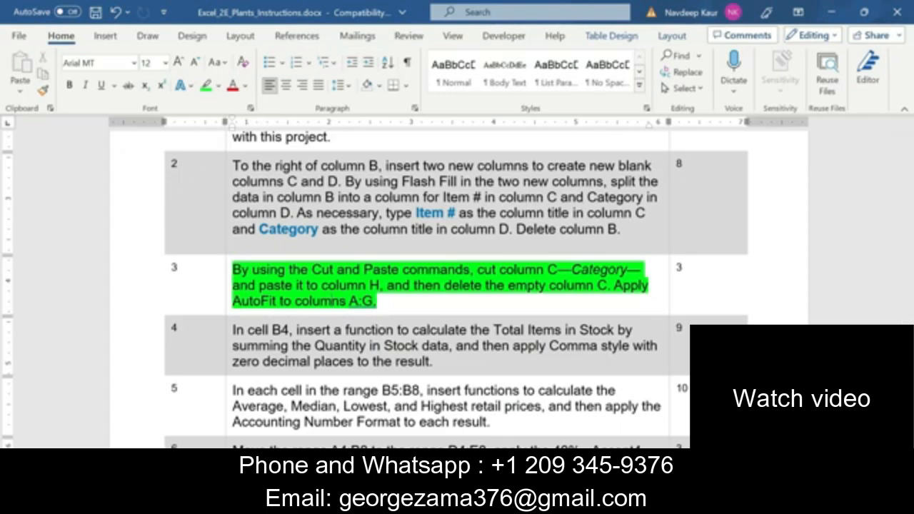
{"action": "left_click_drag", "start_coordinate": [382, 301], "coordinate": [233, 270]}
{"action": "left_click", "coordinate": [288, 249]}
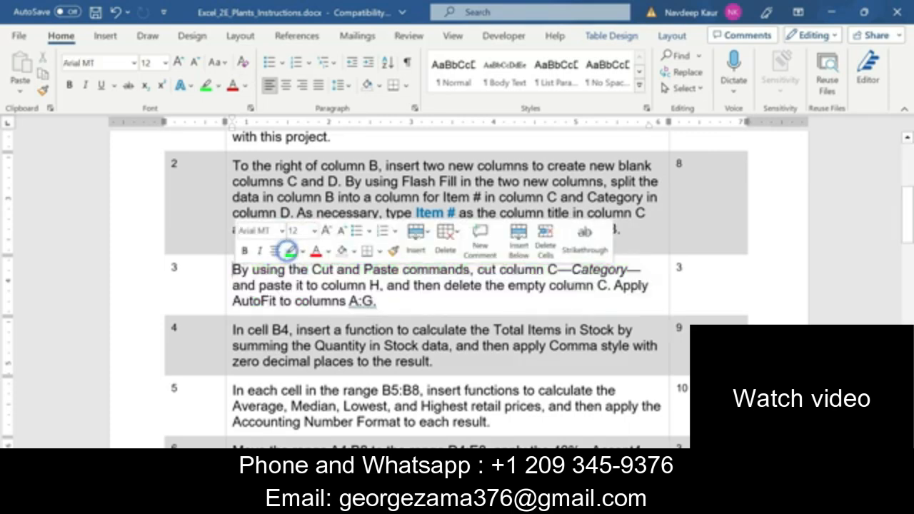
{"action": "left_click_drag", "start_coordinate": [433, 362], "coordinate": [232, 330]}
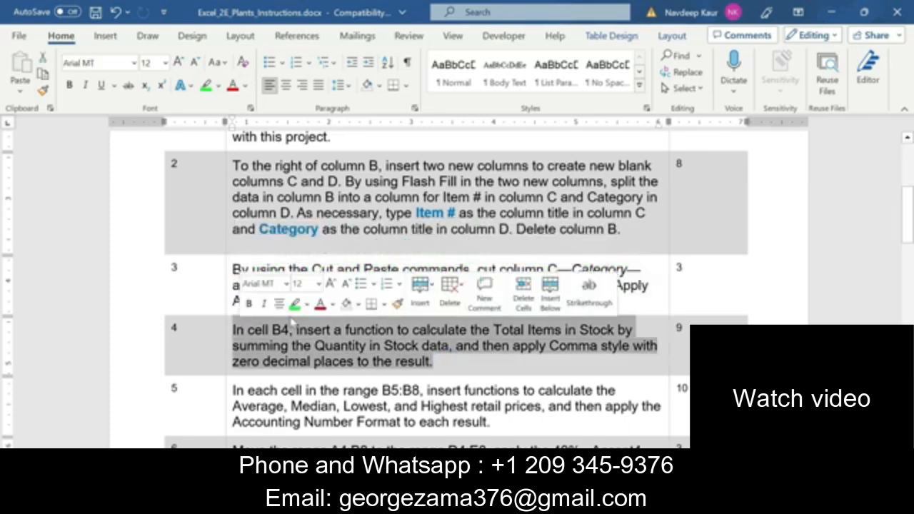
{"action": "left_click", "coordinate": [294, 304]}
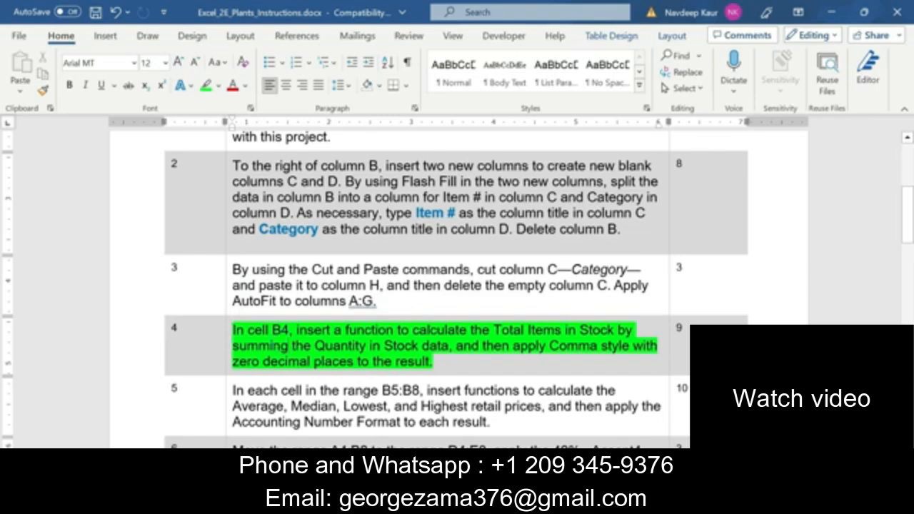
Review the step 4 instruction in Word and locate cell B4 and the Quantity in Stock data from A14 down in Excel
{"action": "key", "text": "alt+Tab"}
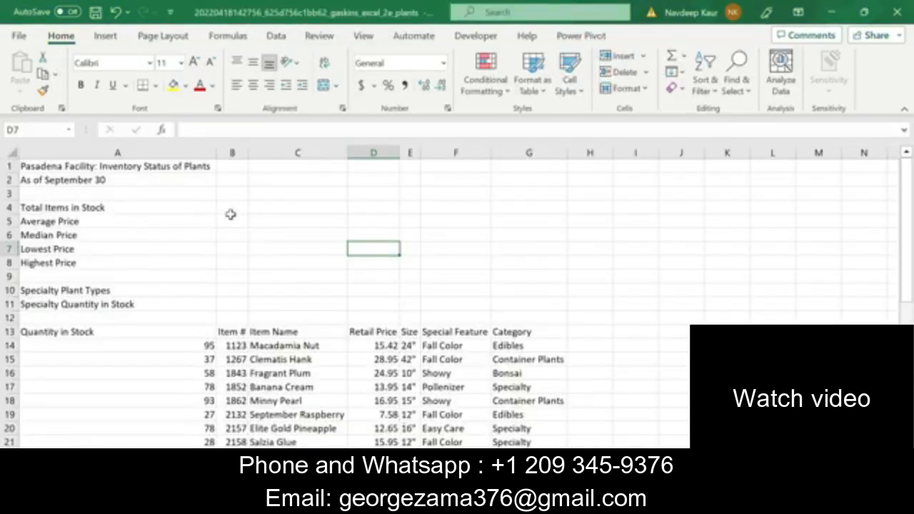
{"action": "left_click", "coordinate": [230, 207]}
{"action": "key", "text": "alt+Tab"}
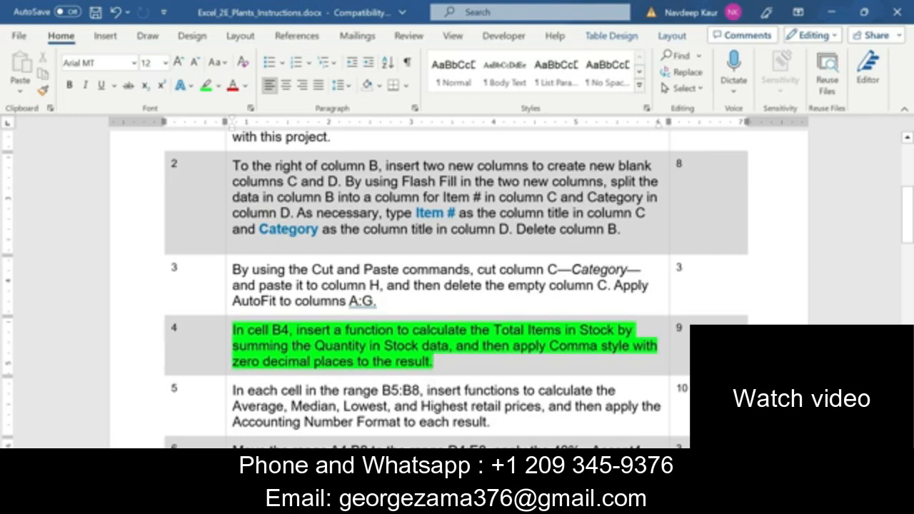
{"action": "mouse_move", "coordinate": [547, 503]}
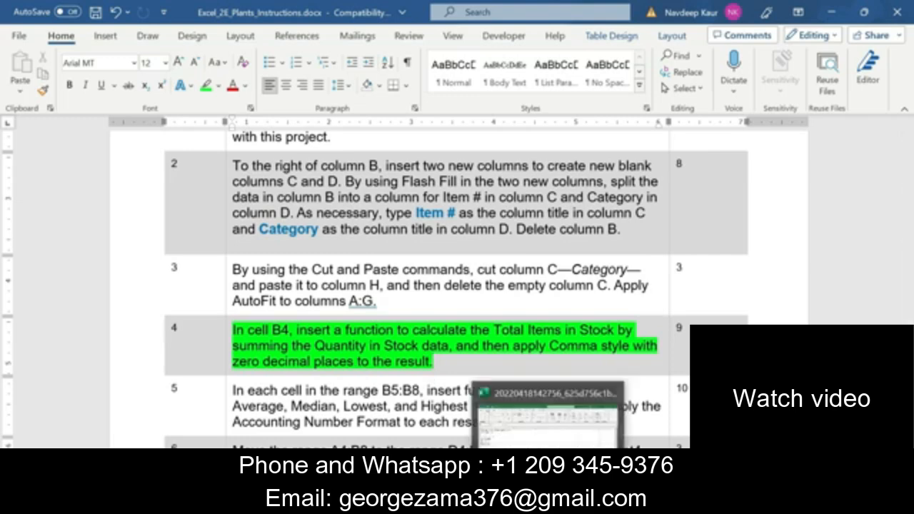
{"action": "left_click", "coordinate": [548, 464]}
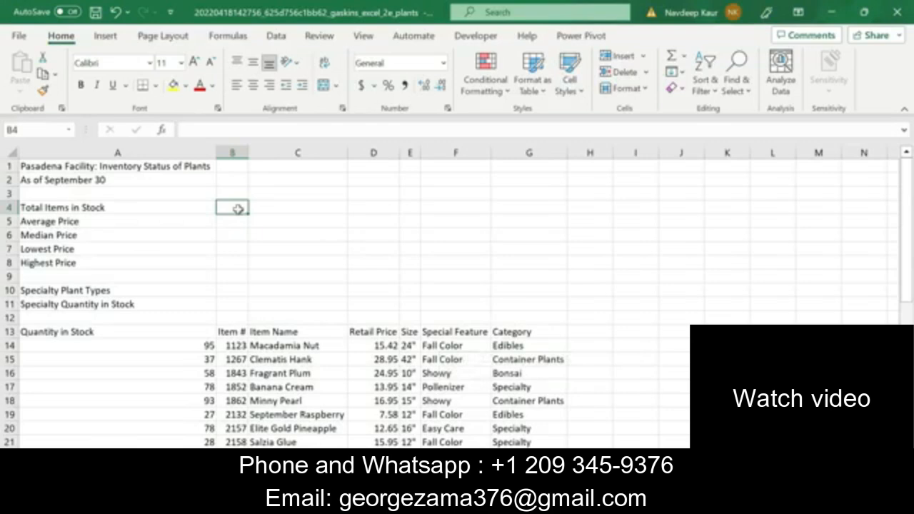
{"action": "scroll", "coordinate": [147, 339], "scroll_direction": "down", "scroll_amount": 2}
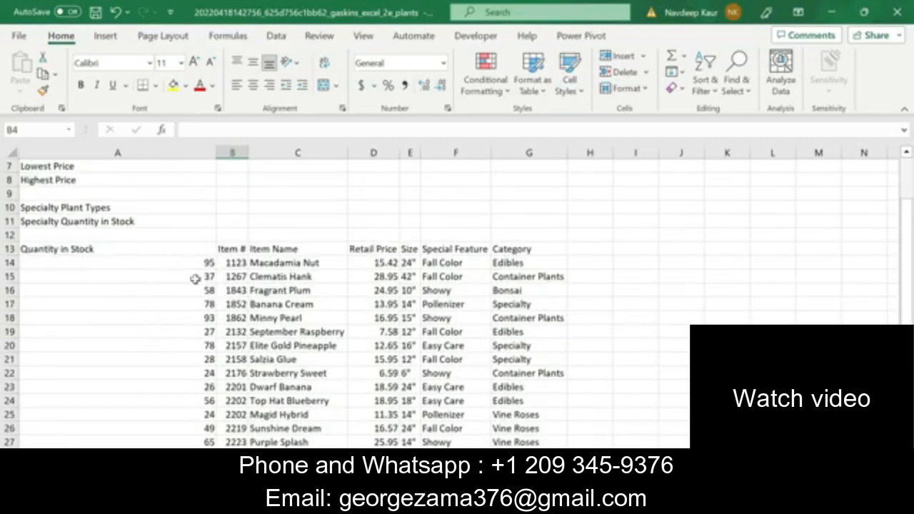
{"action": "left_click_drag", "start_coordinate": [201, 258], "coordinate": [202, 428]}
{"action": "scroll", "coordinate": [314, 373], "scroll_direction": "up", "scroll_amount": 7}
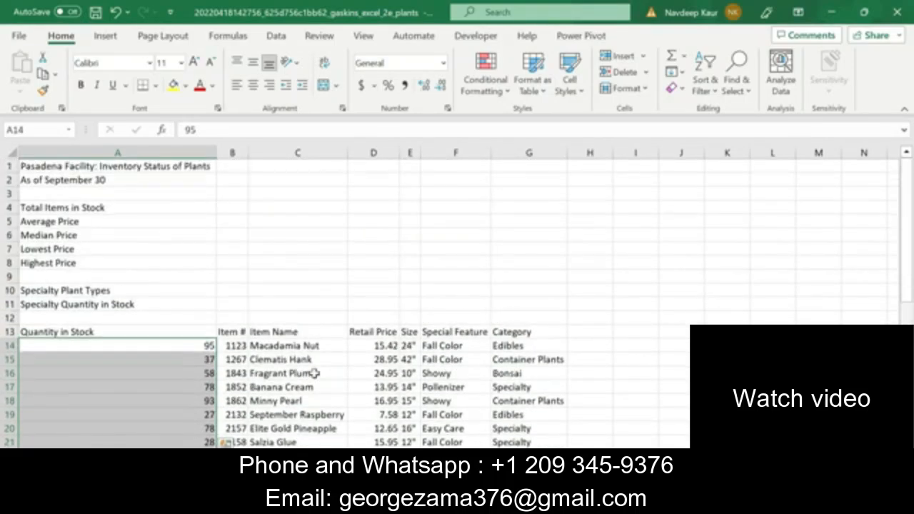
Enter a SUM function in cell B4 that totals the Quantity in Stock range A14:A42
{"action": "left_click", "coordinate": [239, 206]}
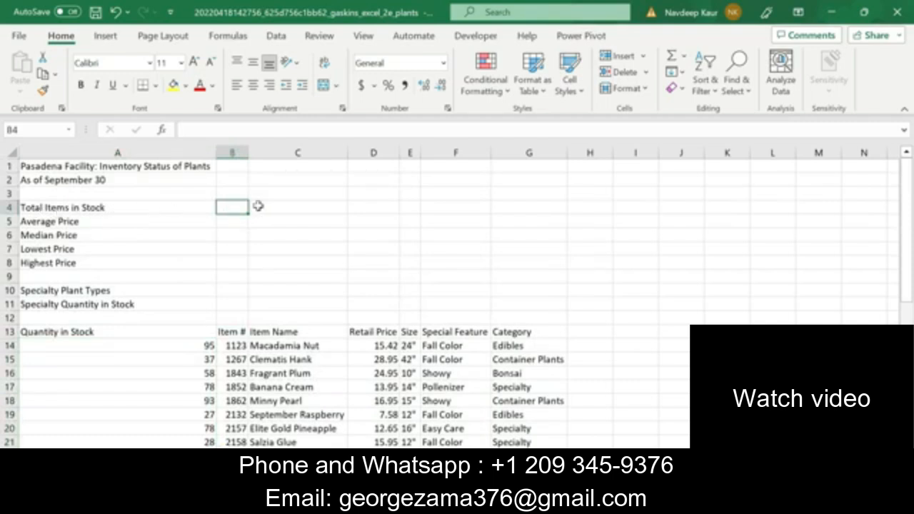
{"action": "type", "text": "=su"}
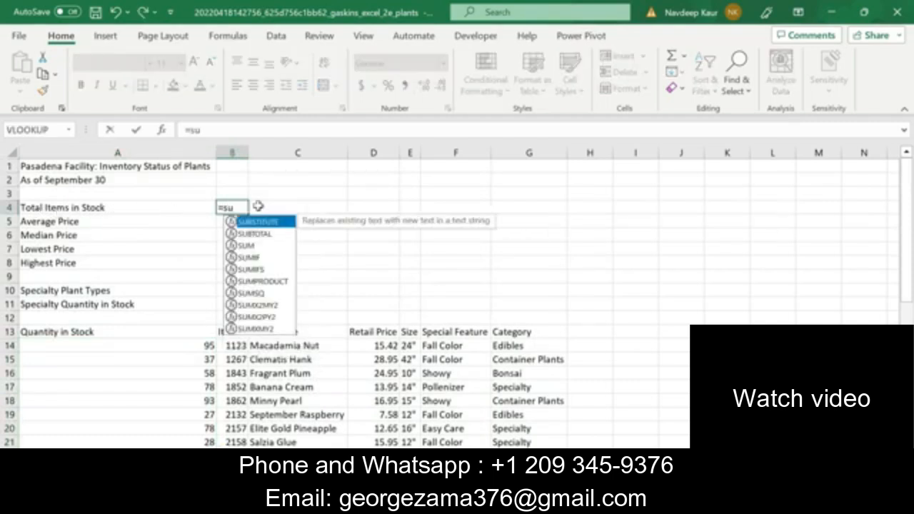
{"action": "type", "text": "m"}
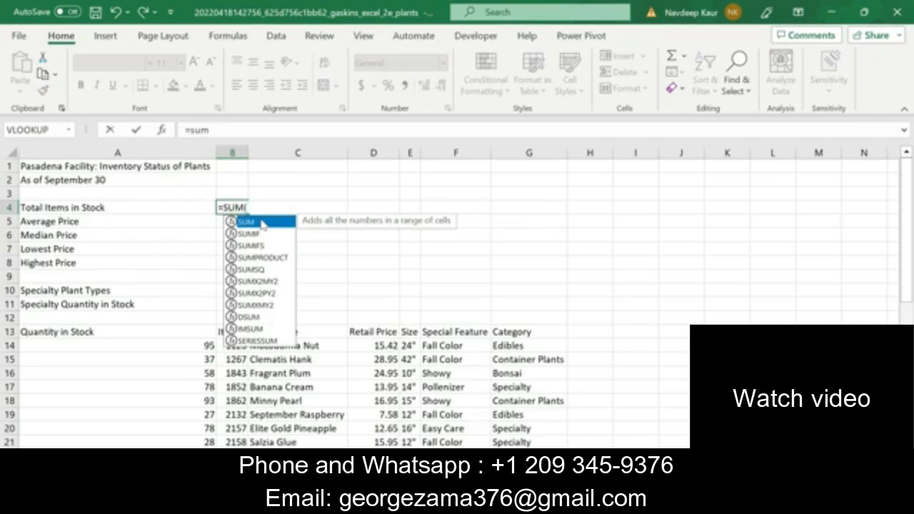
{"action": "double_click", "coordinate": [261, 222]}
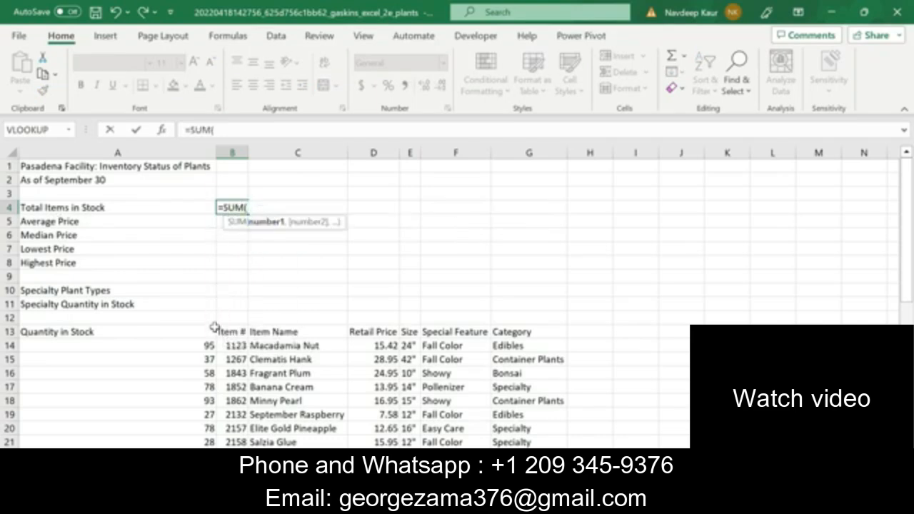
{"action": "scroll", "coordinate": [214, 327], "scroll_direction": "down", "scroll_amount": 2}
{"action": "left_click_drag", "start_coordinate": [205, 262], "coordinate": [197, 420]}
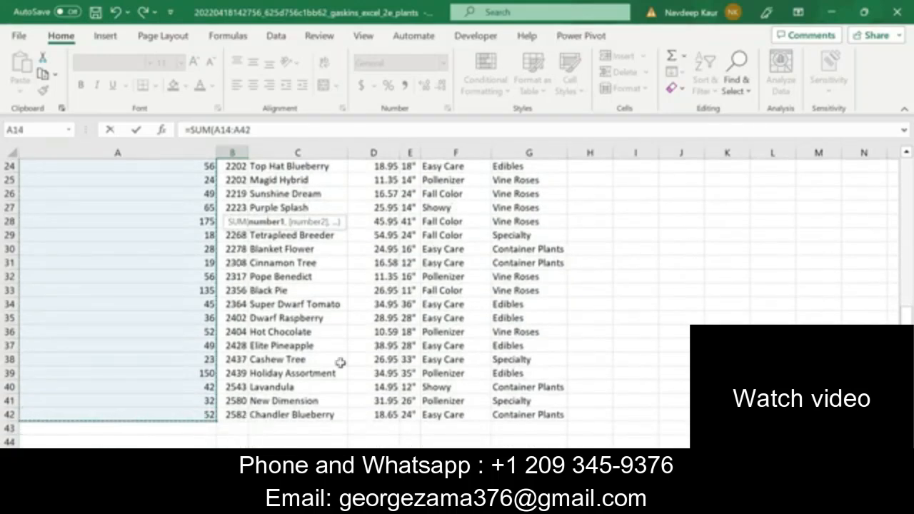
{"action": "key", "text": "Return"}
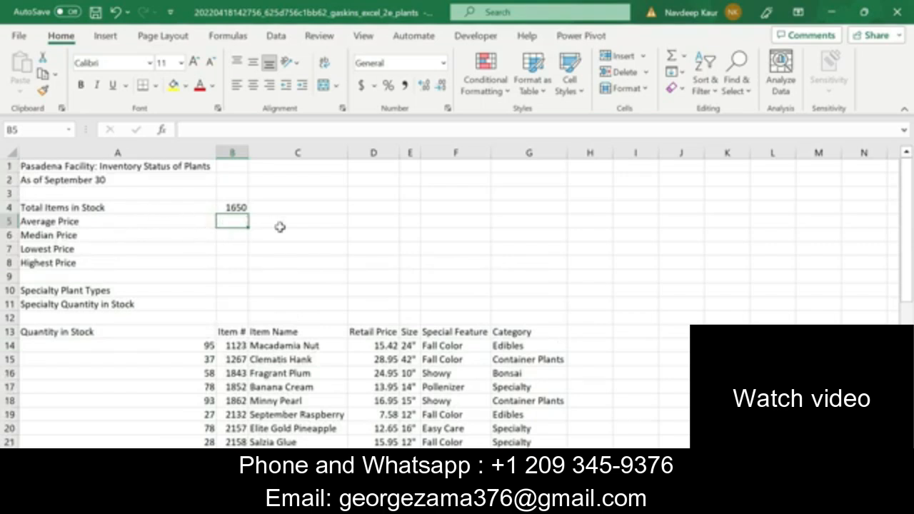
Recheck the step 4 instruction in Word, and apply Comma Style with zero decimal places to cell B4 in Excel
{"action": "left_click", "coordinate": [236, 206]}
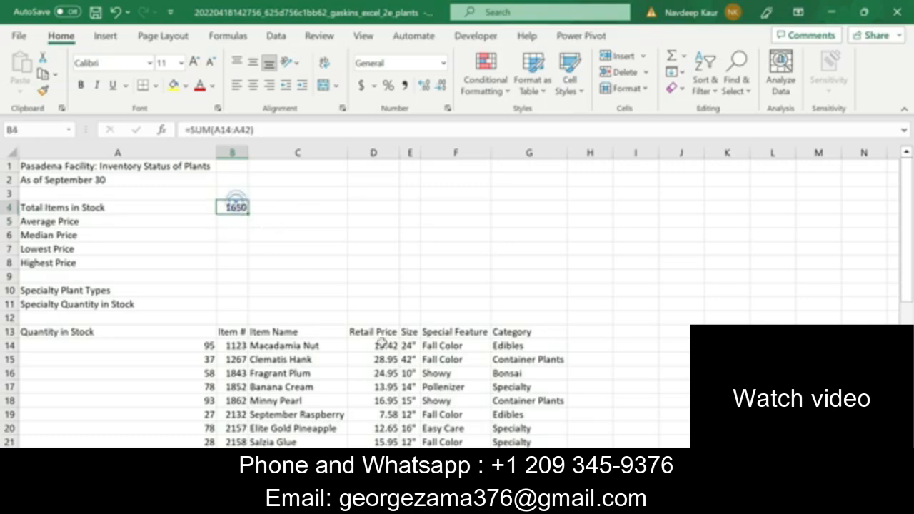
{"action": "key", "text": "alt+Tab"}
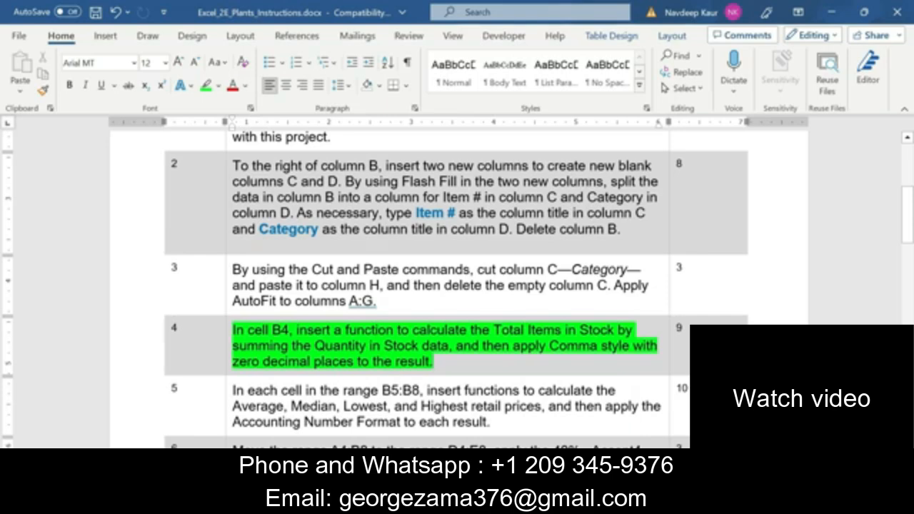
{"action": "key", "text": "alt+Tab"}
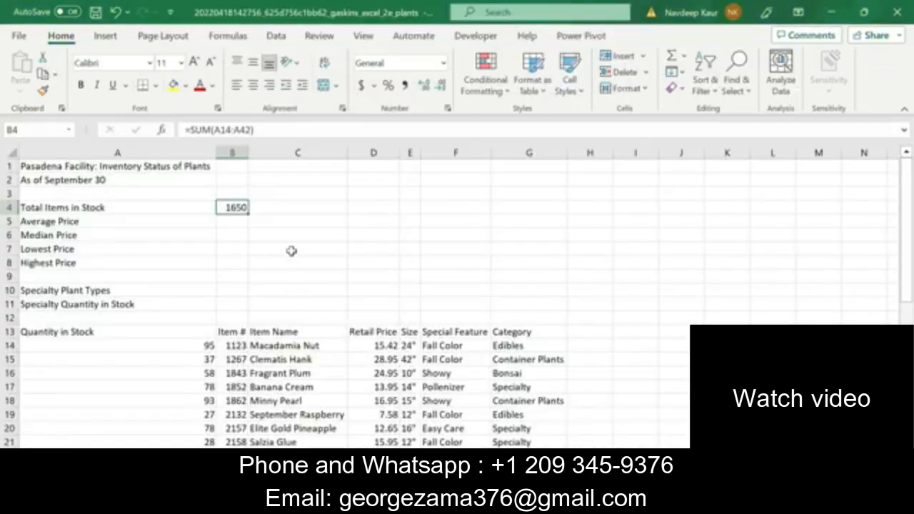
{"action": "left_click", "coordinate": [404, 85]}
{"action": "left_click", "coordinate": [443, 85]}
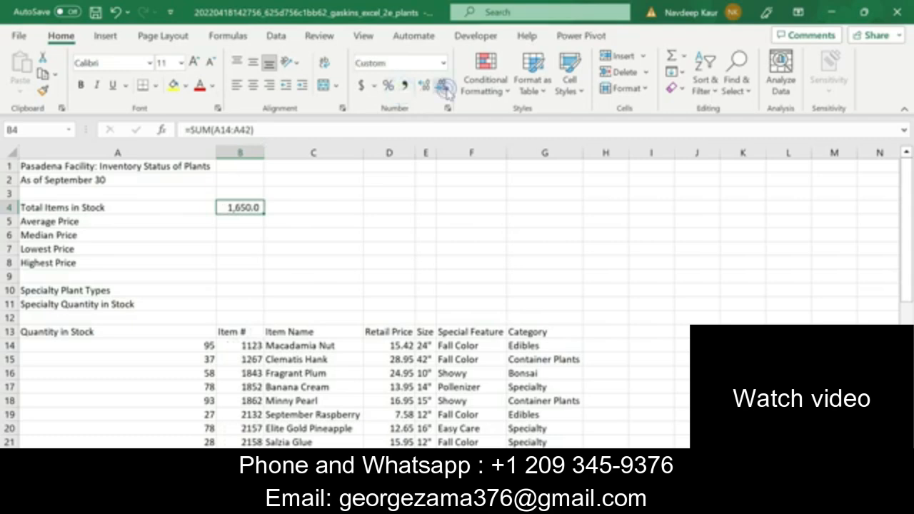
{"action": "left_click", "coordinate": [443, 86]}
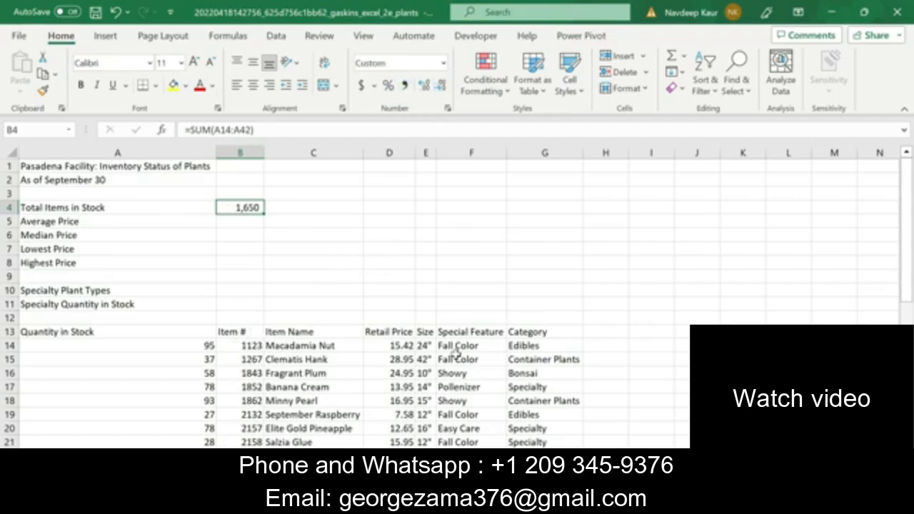
Switch to the Word instructions, clear the green highlight from step 4 and highlight the step 5 instruction in green
{"action": "left_click", "coordinate": [580, 499]}
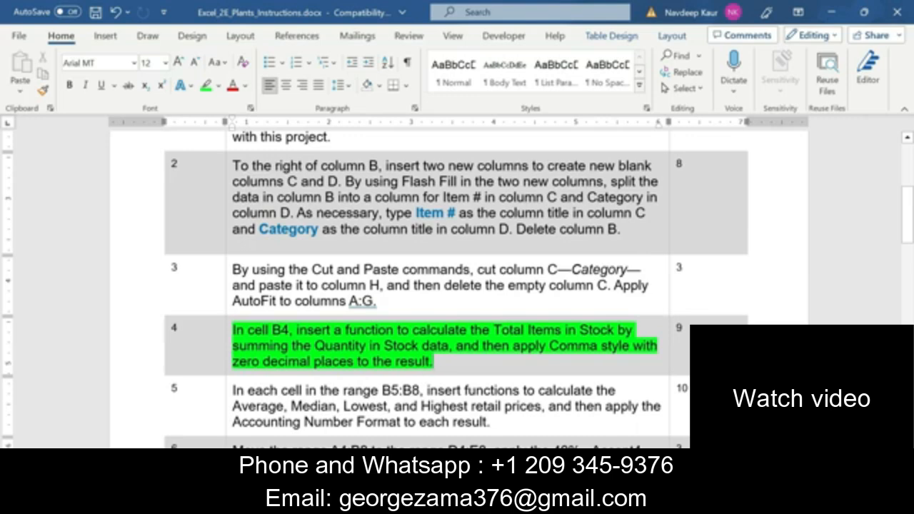
{"action": "left_click_drag", "start_coordinate": [434, 361], "coordinate": [249, 330]}
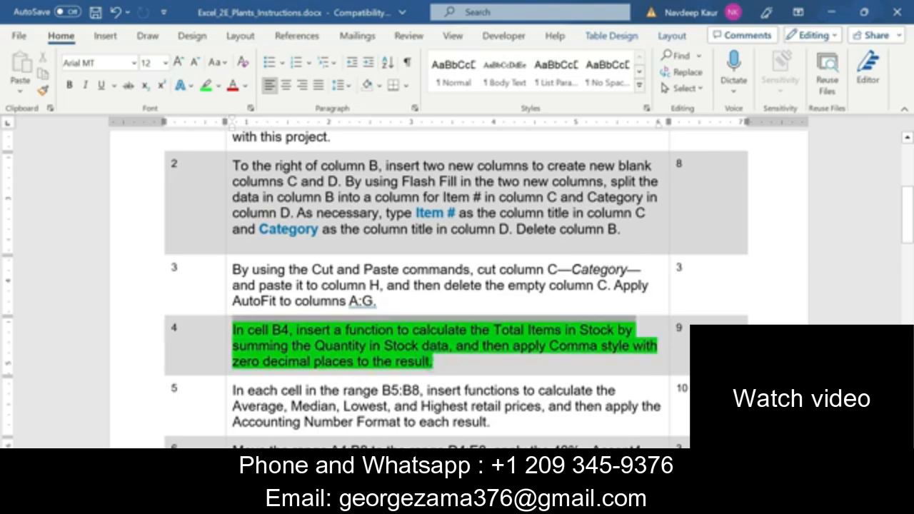
{"action": "left_click", "coordinate": [293, 312]}
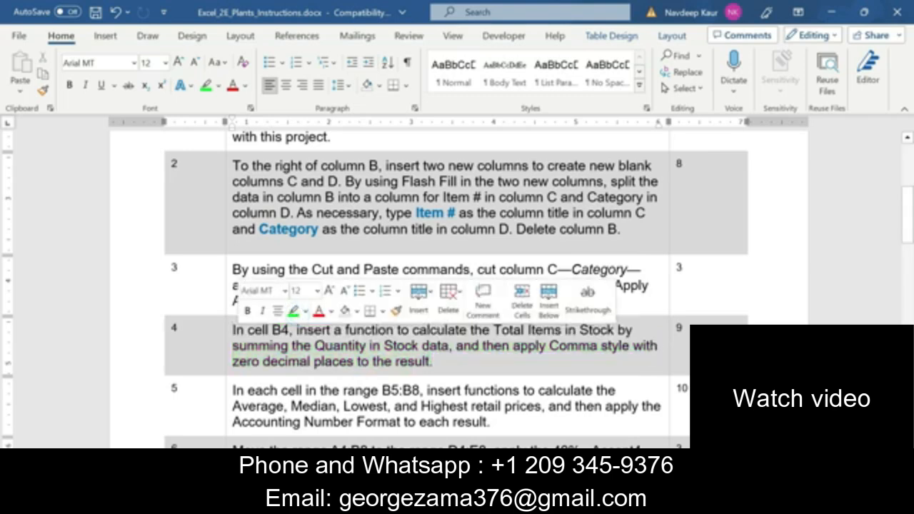
{"action": "scroll", "coordinate": [428, 300], "scroll_direction": "down", "scroll_amount": 1}
{"action": "left_click_drag", "start_coordinate": [492, 382], "coordinate": [233, 350]}
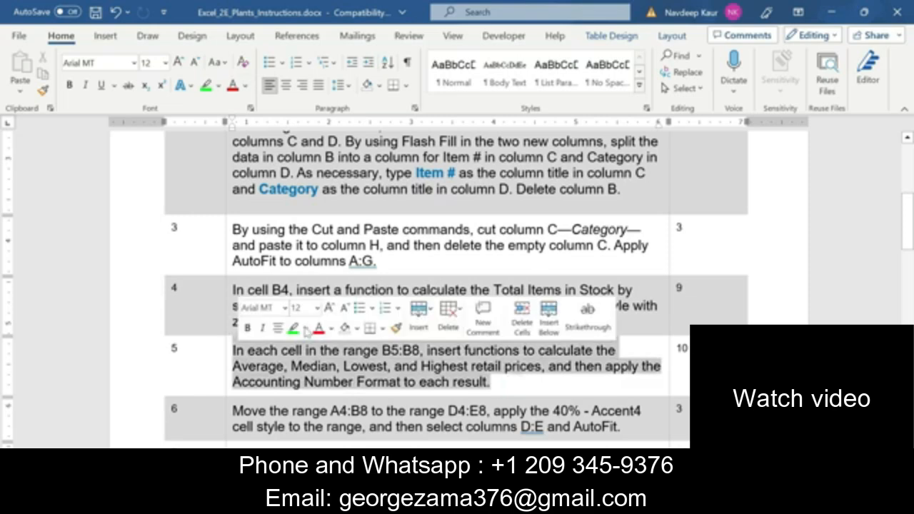
{"action": "left_click", "coordinate": [293, 326]}
{"action": "scroll", "coordinate": [324, 373], "scroll_direction": "down", "scroll_amount": 2}
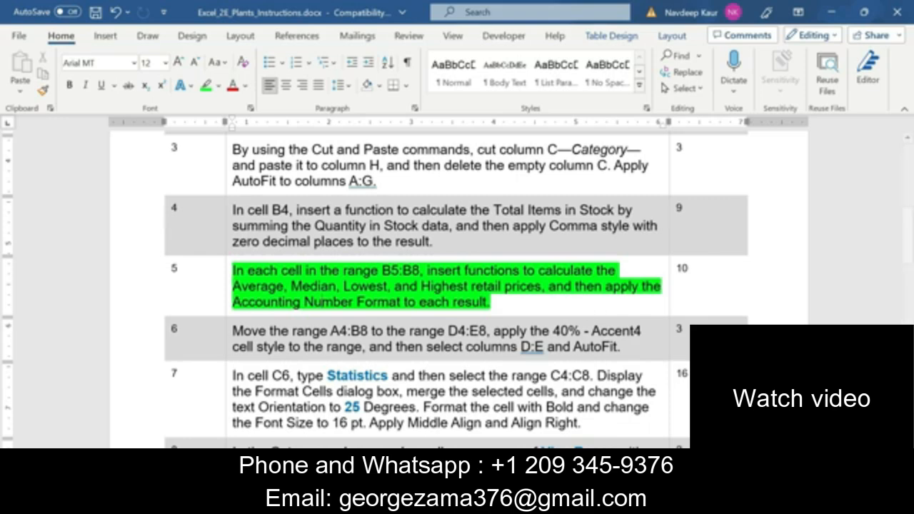
Switch to the Excel workbook and select the range B5:B8 beside the average, median, lowest and highest price labels
{"action": "key", "text": "alt+Tab"}
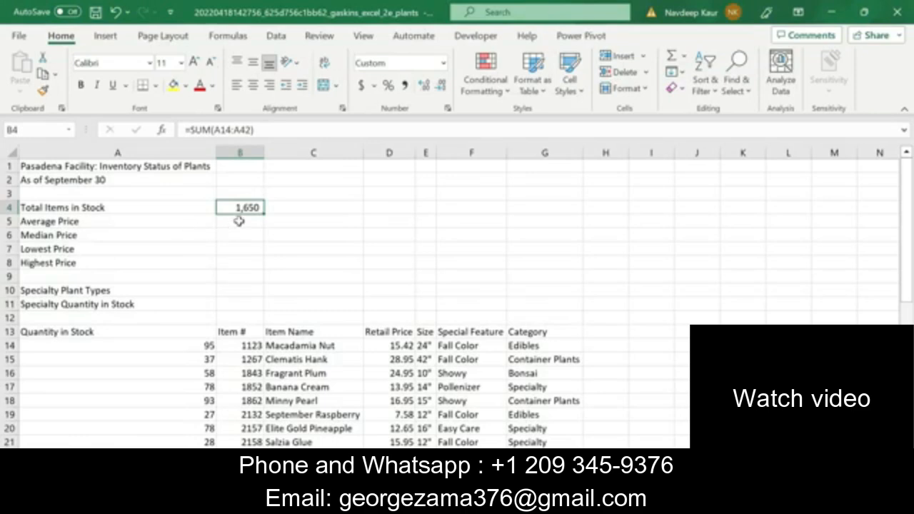
{"action": "left_click_drag", "start_coordinate": [238, 222], "coordinate": [238, 270]}
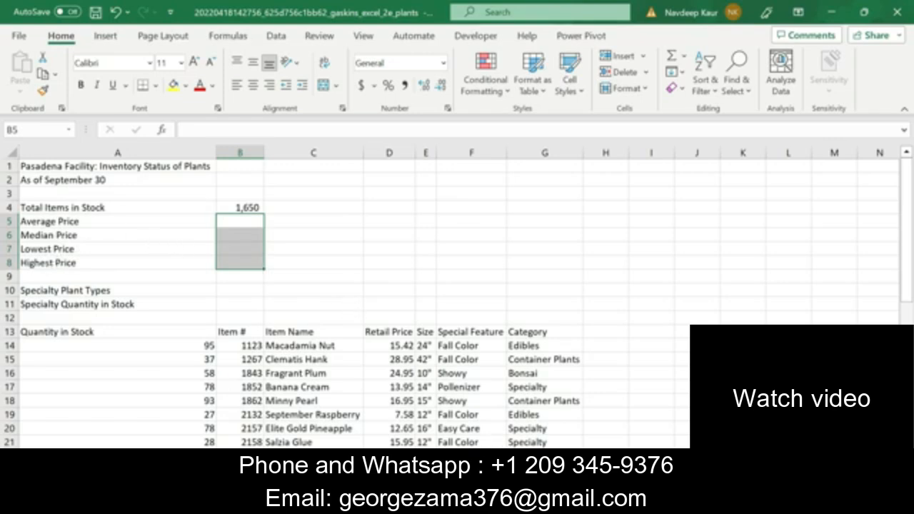
{"action": "left_click", "coordinate": [508, 502]}
{"action": "left_click", "coordinate": [471, 502]}
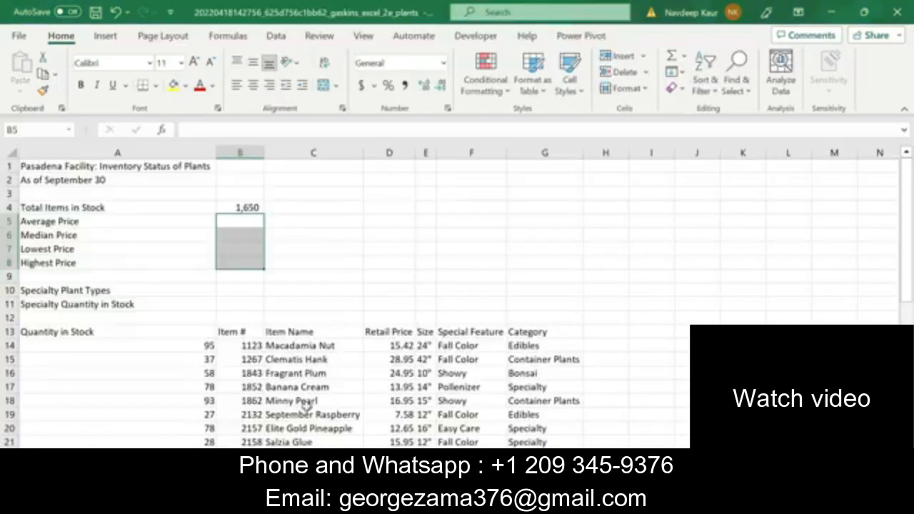